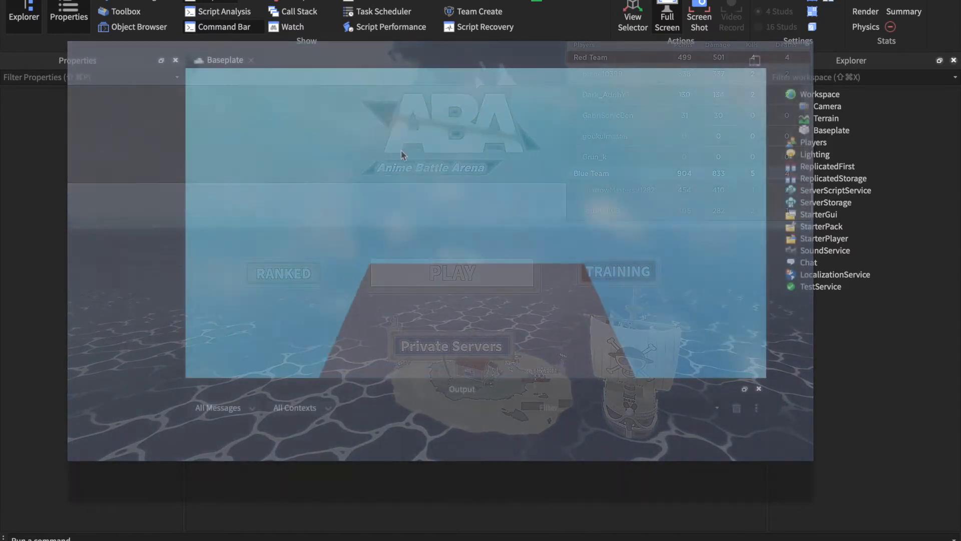
- Select the Camera object in the Workspace and examine its properties
right_click_drag(332, 267, 333, 241)
key("w")
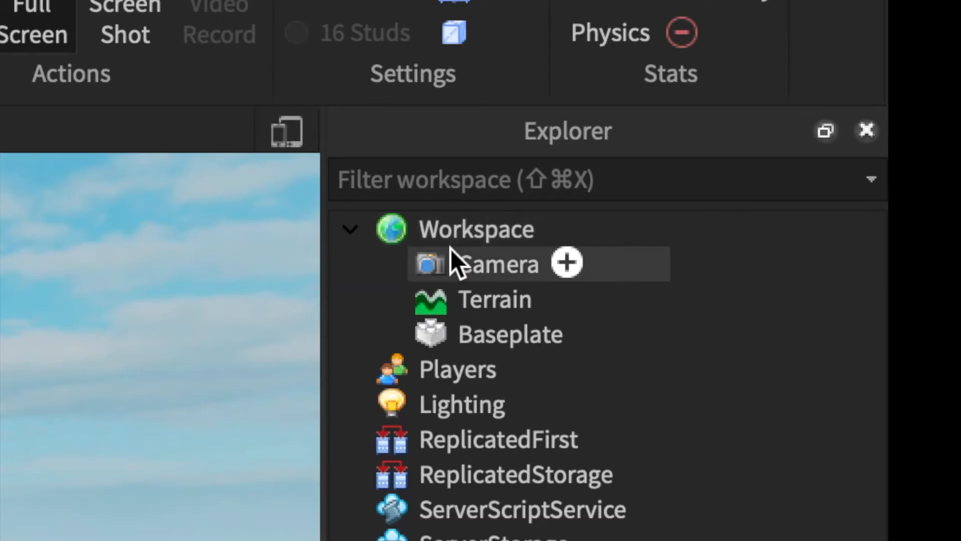
left_click(812, 101)
right_click_drag(503, 201, 421, 188)
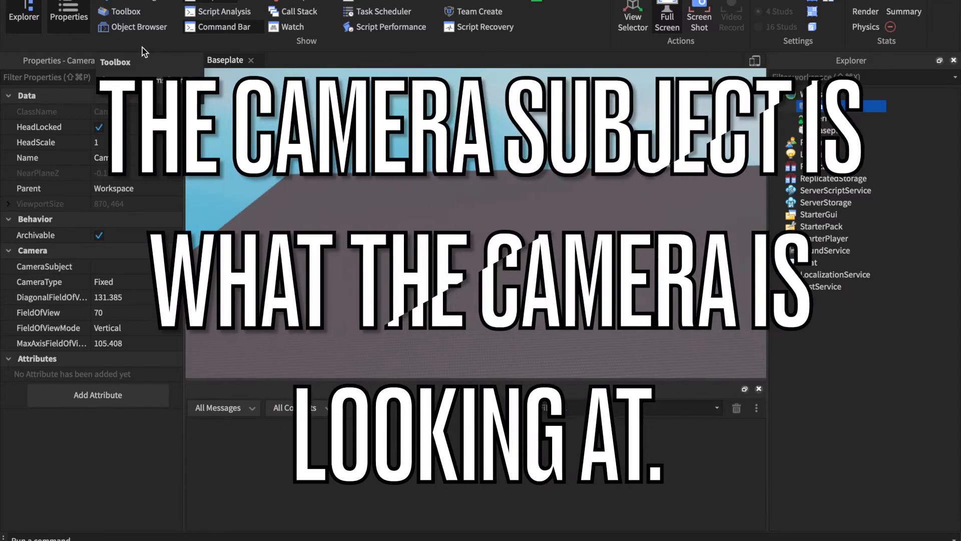
right_click_drag(440, 263, 583, 203)
scroll(440, 266, "up", 3)
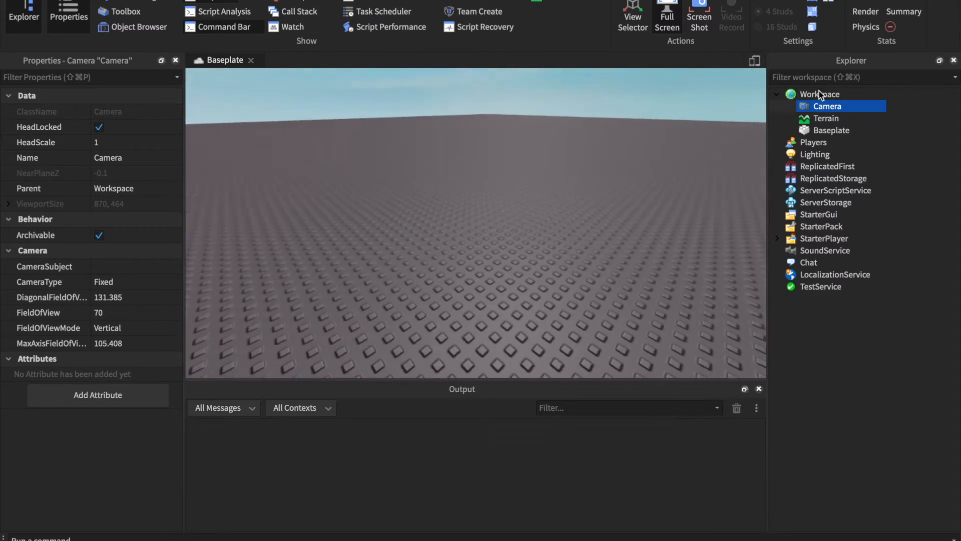
- Insert a block part on the baseplate and select the Camera in the Workspace again
left_click(189, 0)
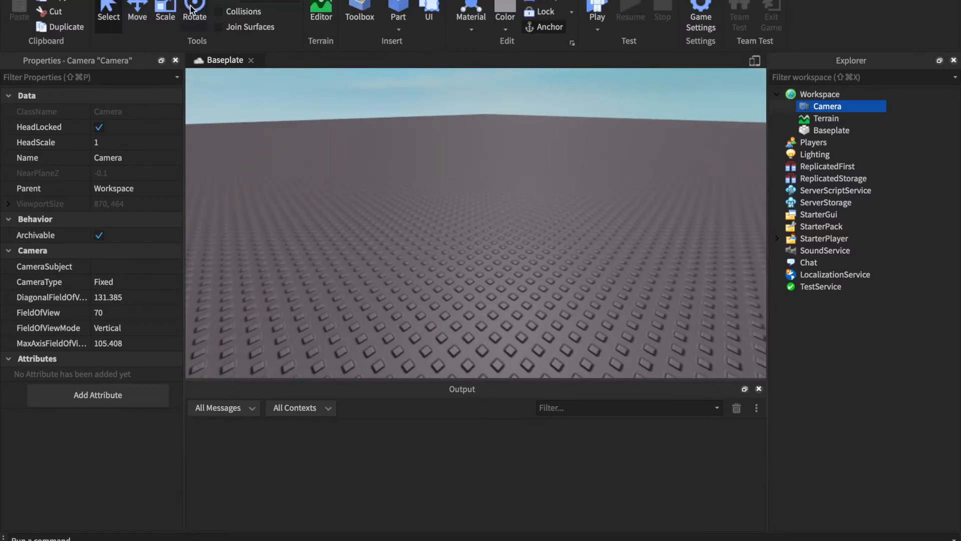
left_click_drag(478, 219, 476, 237)
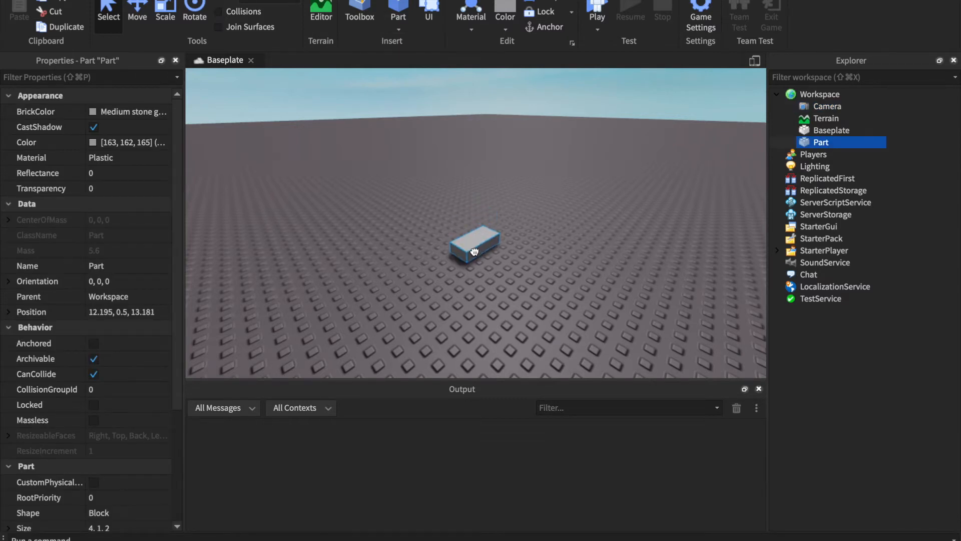
left_click_drag(830, 110, 820, 117)
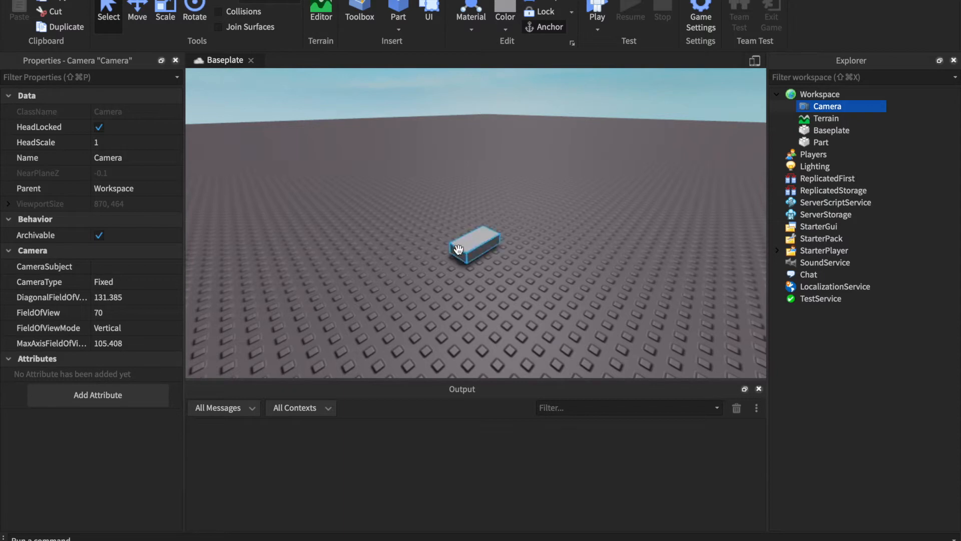
- Delete the block part from the baseplate and return the selection to the Camera
scroll(489, 249, "up", 10)
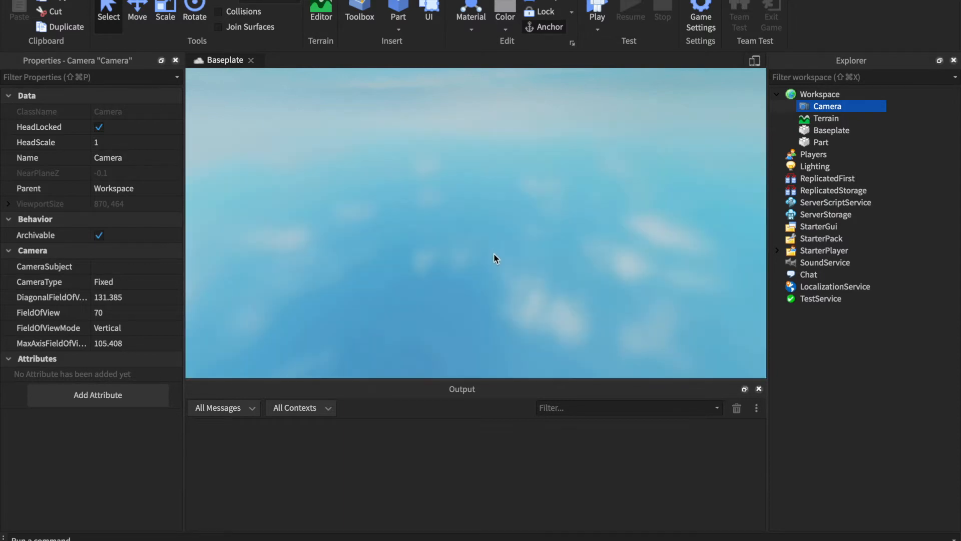
scroll(494, 253, "down", 8)
right_click_drag(444, 237, 477, 241)
scroll(494, 255, "down", 8)
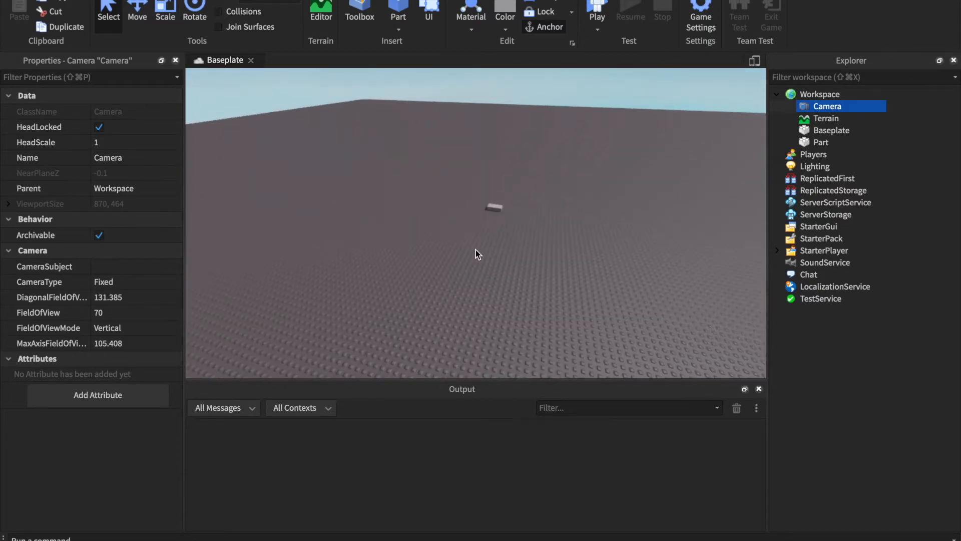
left_click_drag(549, 236, 410, 179)
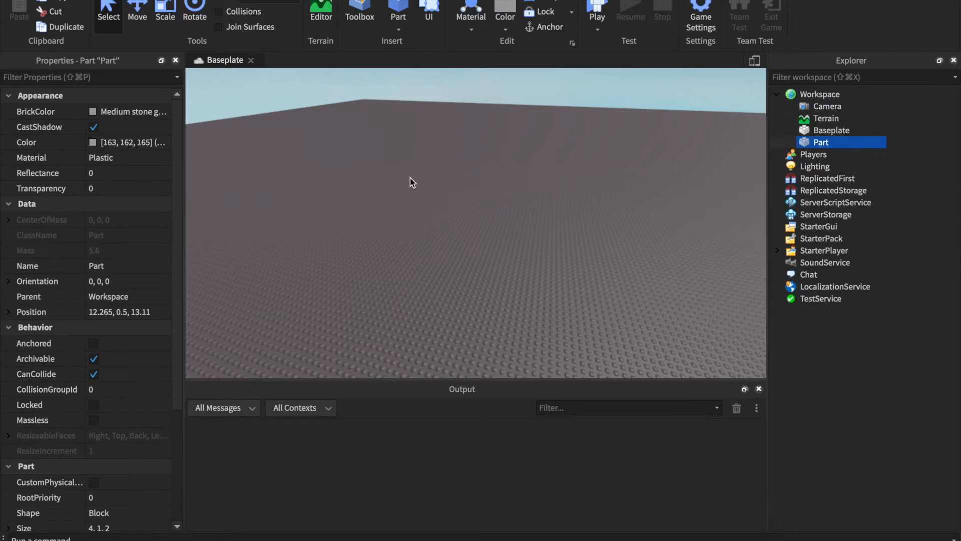
key("Delete")
left_click(822, 108)
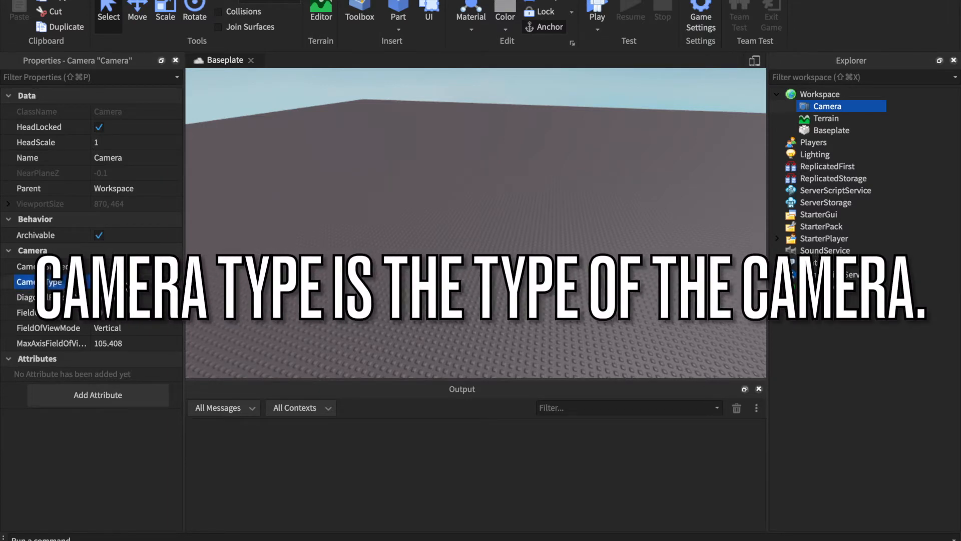
left_click(531, 158)
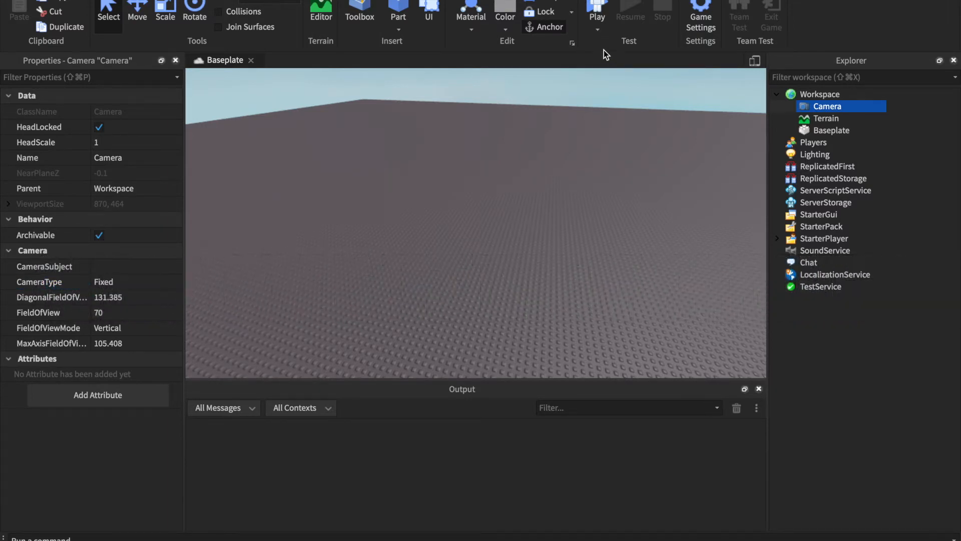
- Start a play test and select the Camera inside the running Workspace
left_click(595, 3)
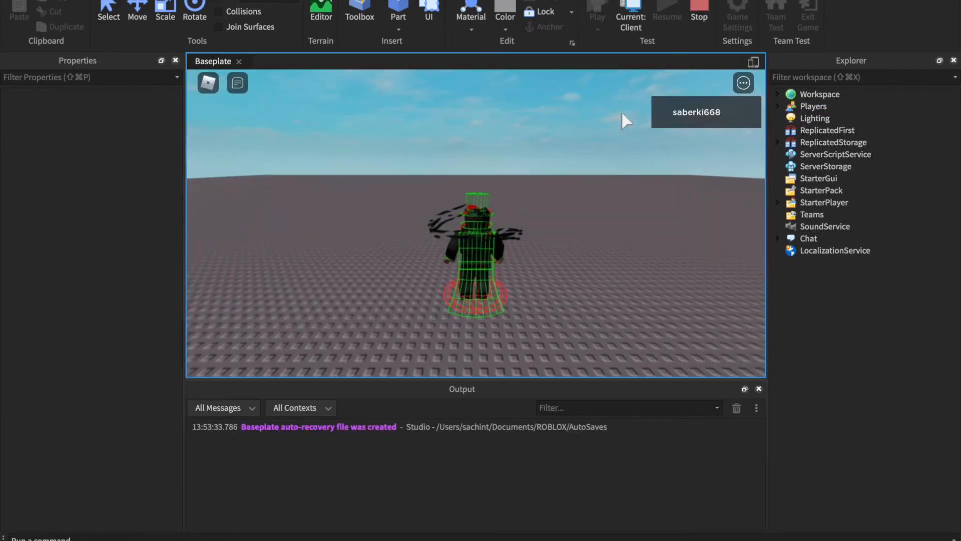
scroll(431, 153, "down", 5)
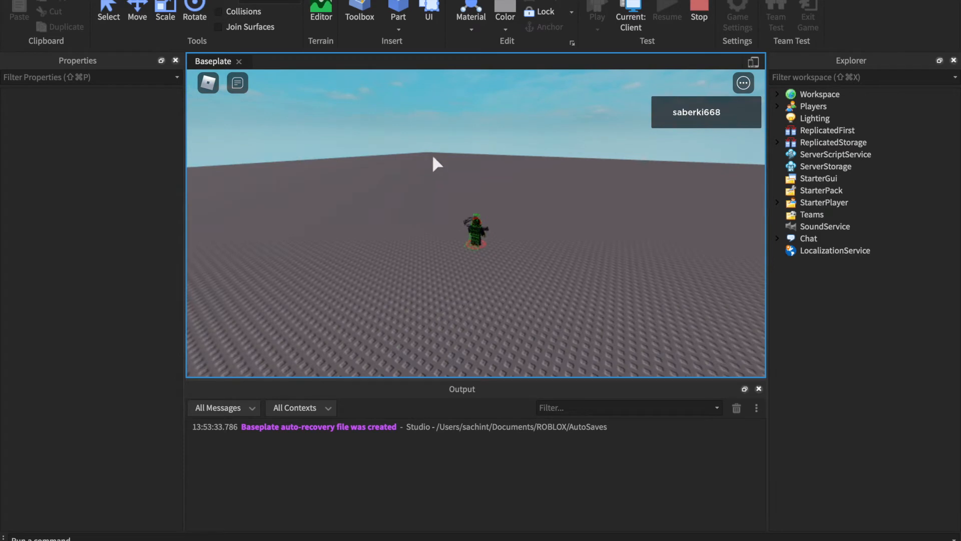
left_click(777, 94)
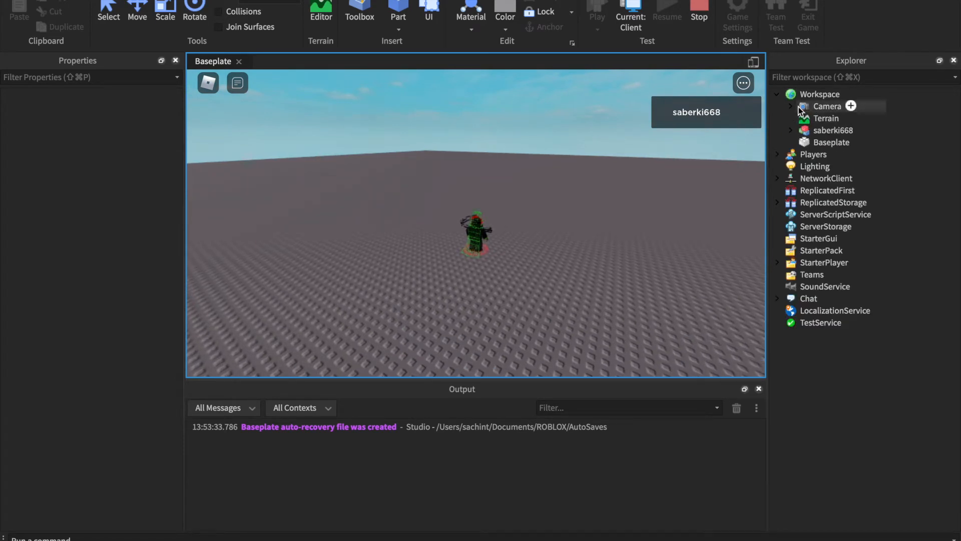
left_click(801, 107)
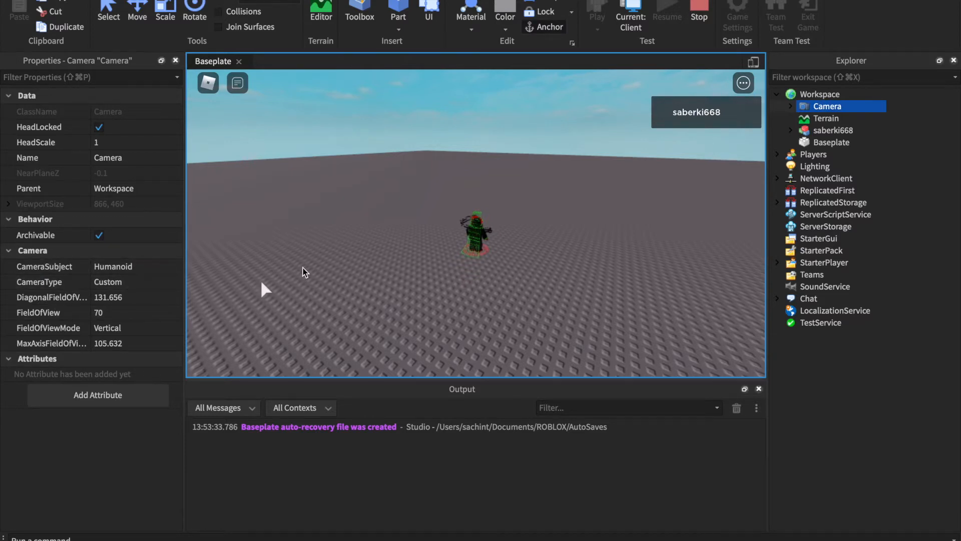
- Zoom and orbit around the character to examine how the Custom camera type behaves
scroll(410, 253, "up", 5)
right_click_drag(412, 253, 396, 260)
scroll(412, 253, "down", 6)
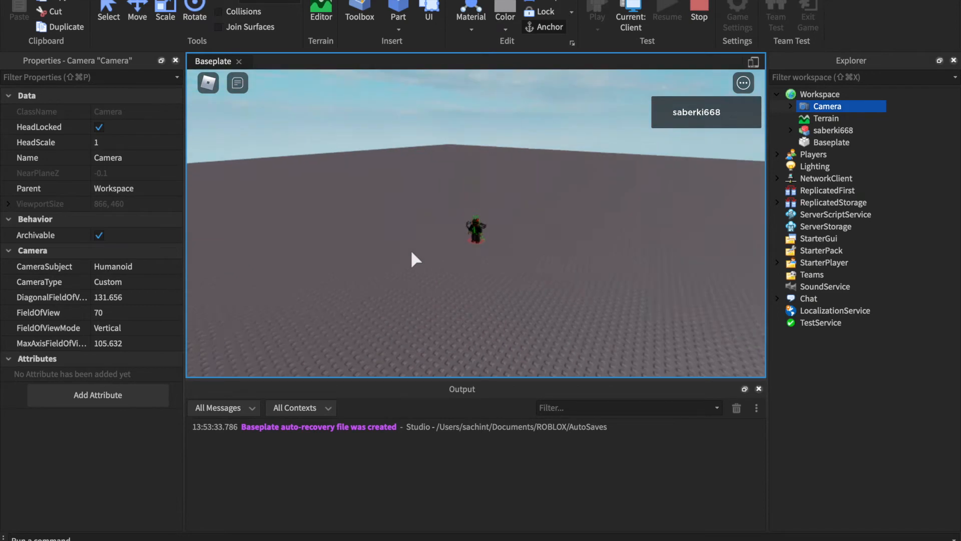
scroll(411, 253, "up", 5)
scroll(411, 253, "down", 8)
- Set the Camera's CameraType to Attach and try rotating the view around the character
left_click(151, 283)
left_click(171, 287)
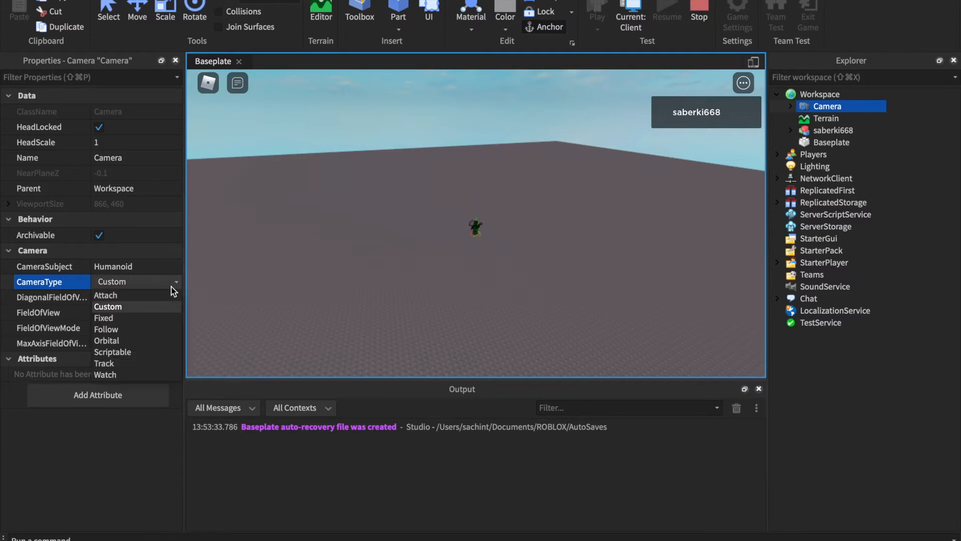
left_click(173, 295)
right_click_drag(472, 207, 470, 205)
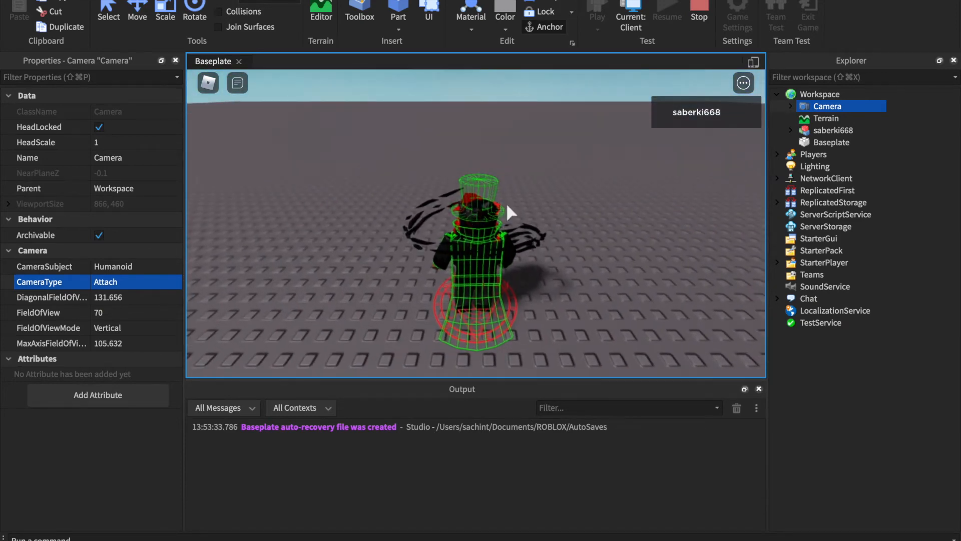
right_click_drag(419, 184, 373, 184)
right_click_drag(468, 240, 467, 241)
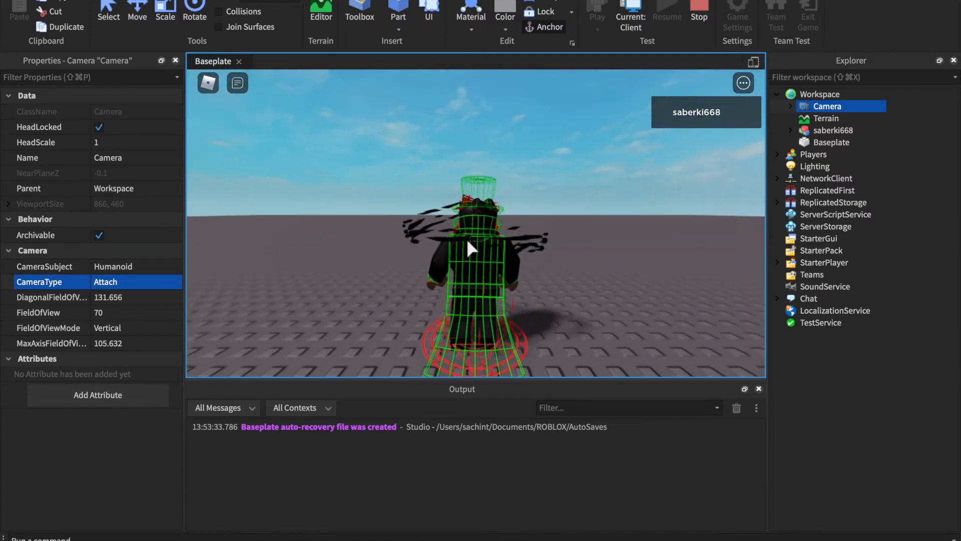
- Set the CameraType to Fixed and test it by walking and jumping the character around the baseplate
left_click(147, 286)
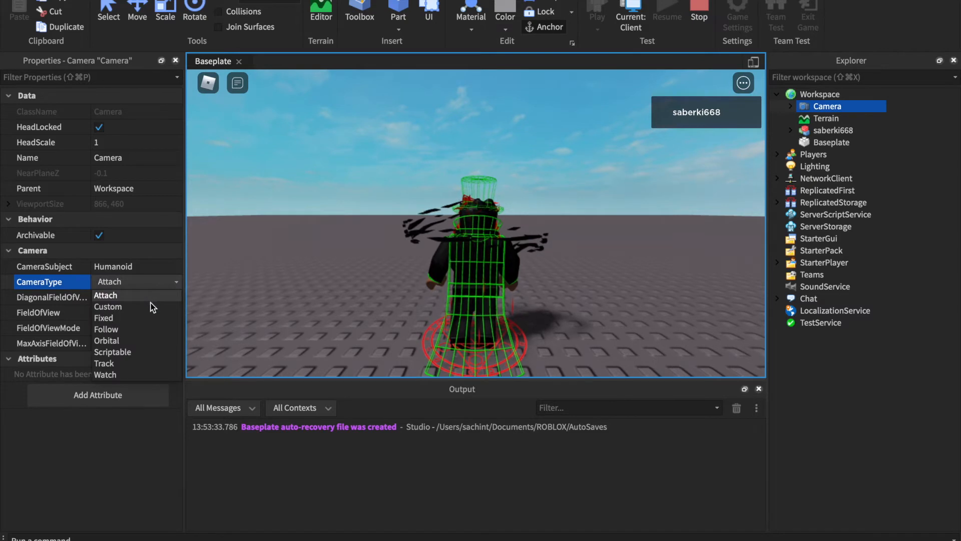
left_click(124, 321)
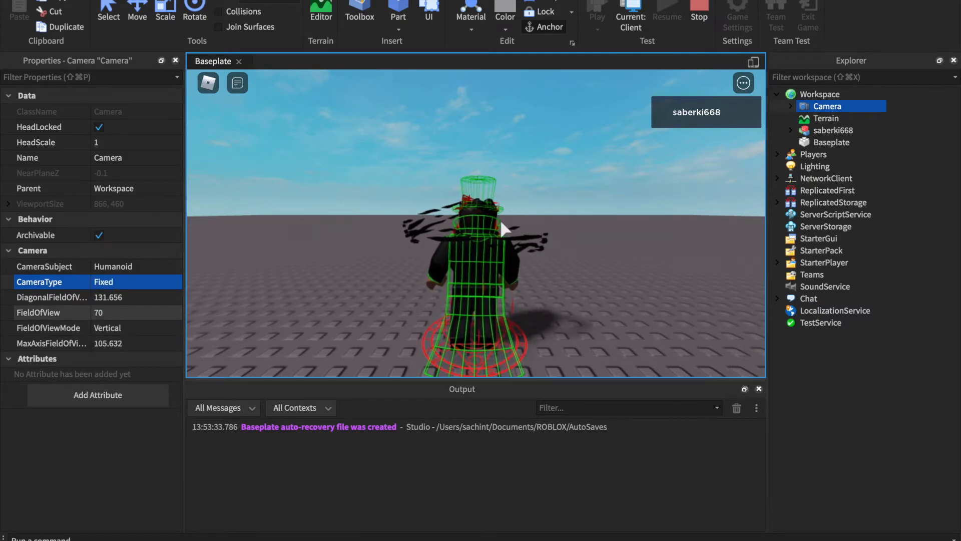
key("w")
key("d")
key("a")
key("s")
key("d")
key("a")
key("w")
key("space")
key("space")
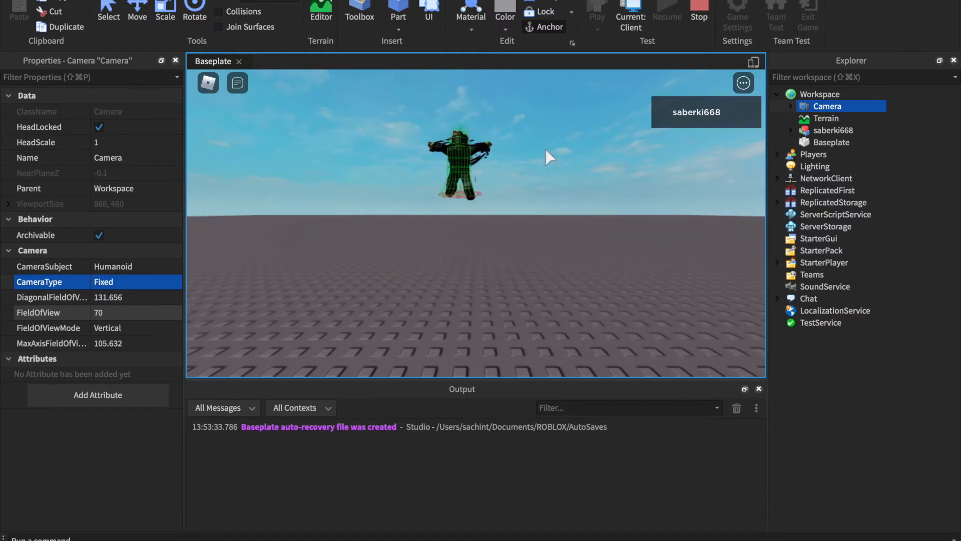
key("d")
key("a")
key("s")
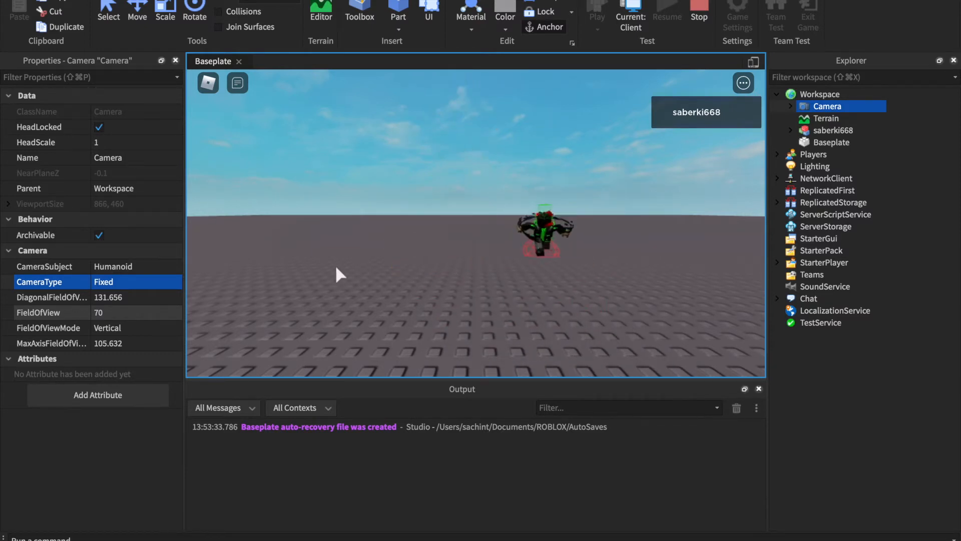
key("d")
- Set the running Camera's CameraType to Follow
left_click(104, 285)
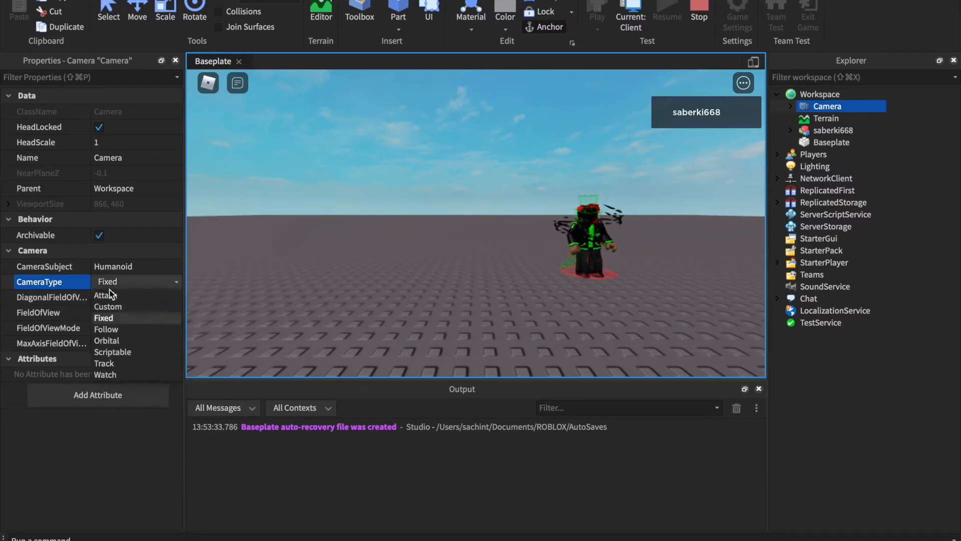
left_click(126, 331)
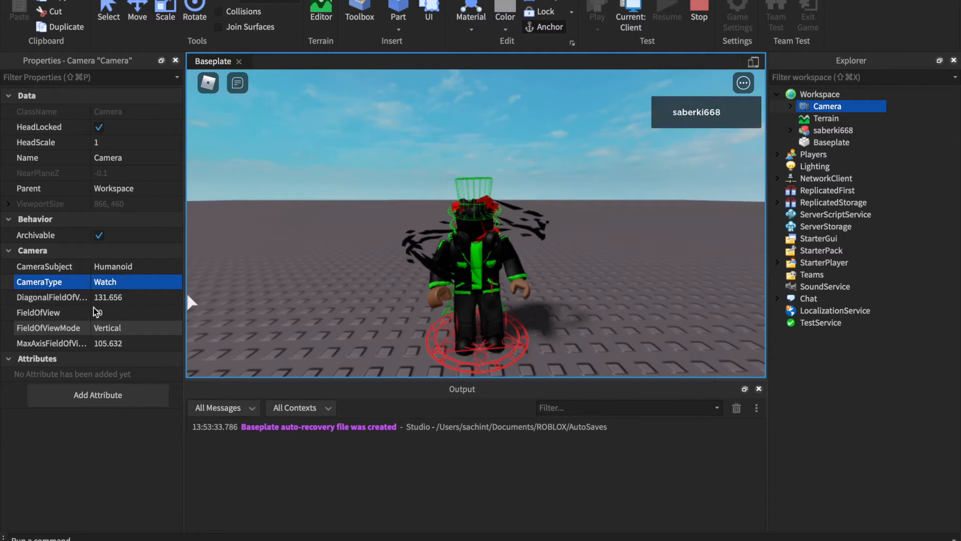
left_click(112, 283)
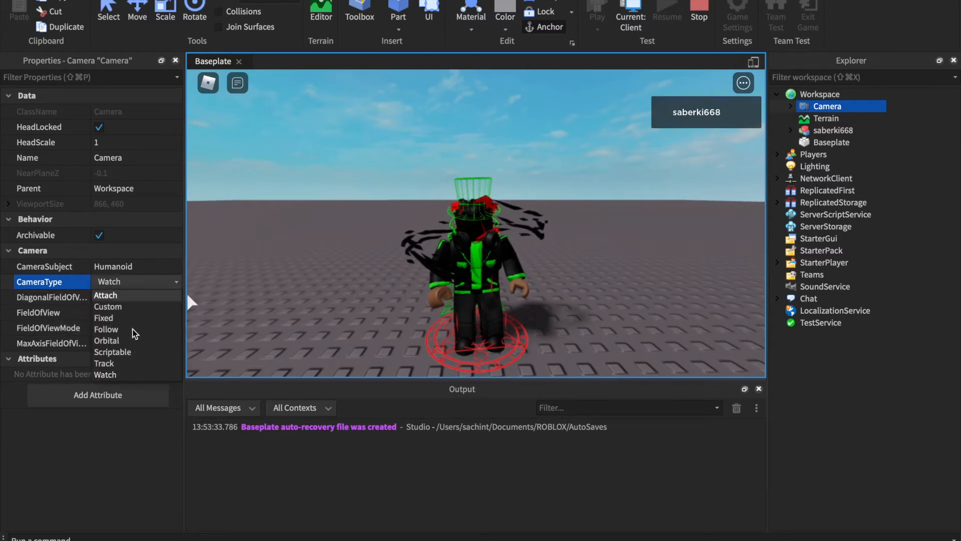
left_click(125, 329)
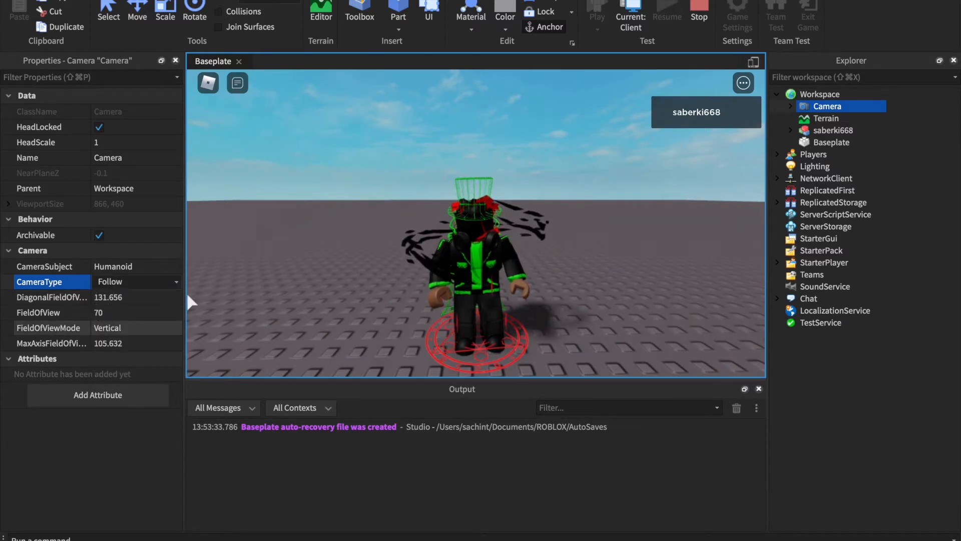
- Walk the character in different directions at near and far zoom to examine the Follow camera's behaviour
key("d")
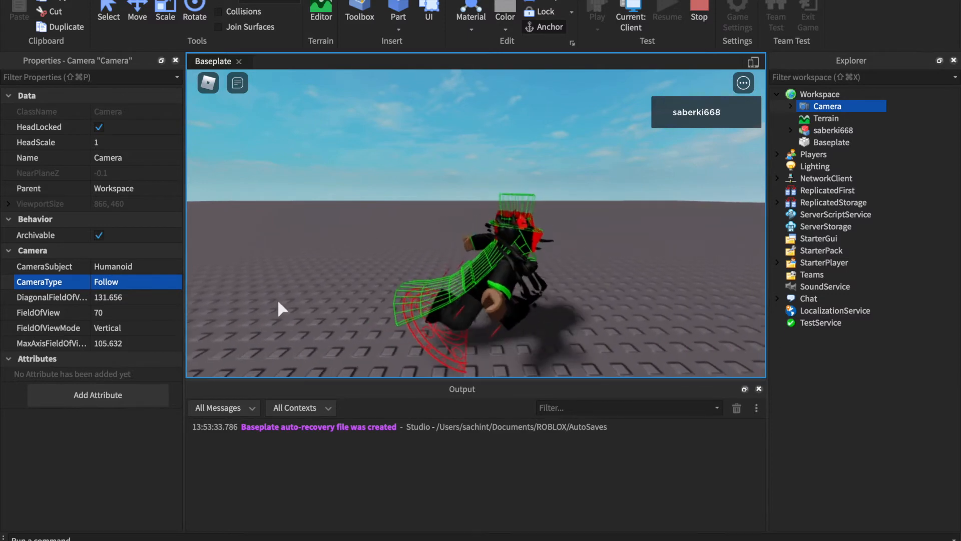
key("a")
key("w")
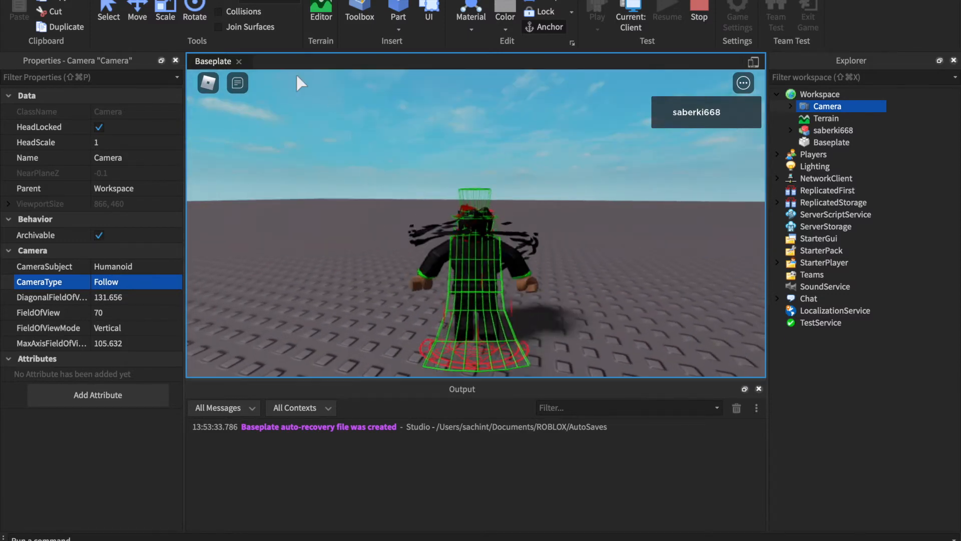
right_click_drag(352, 205, 352, 206)
key("w")
key("d")
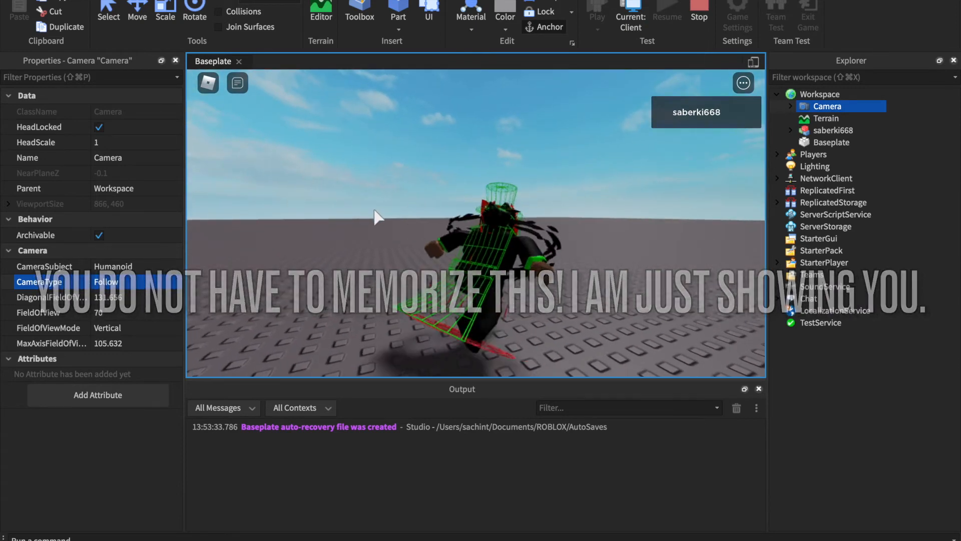
key("w")
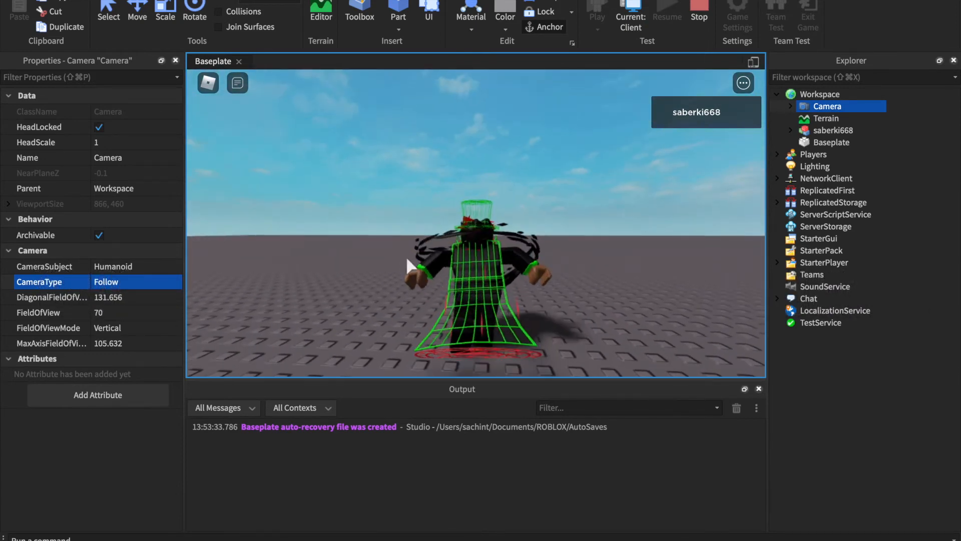
scroll(456, 345, "down", 10)
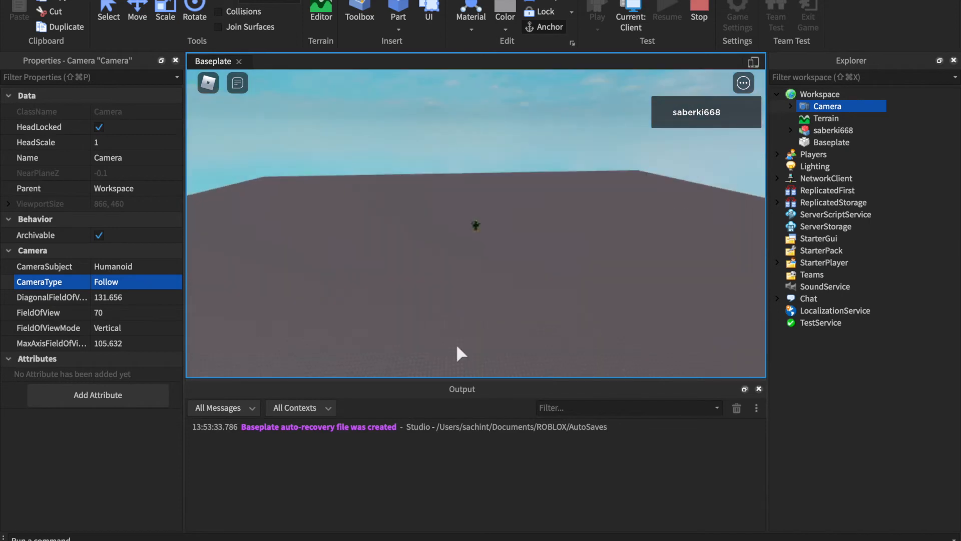
scroll(457, 347, "up", 8)
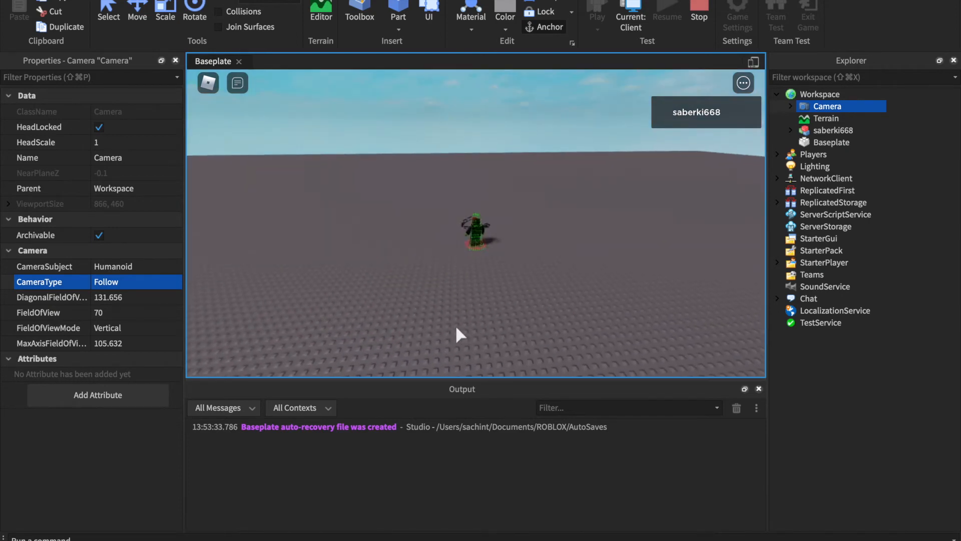
key("d")
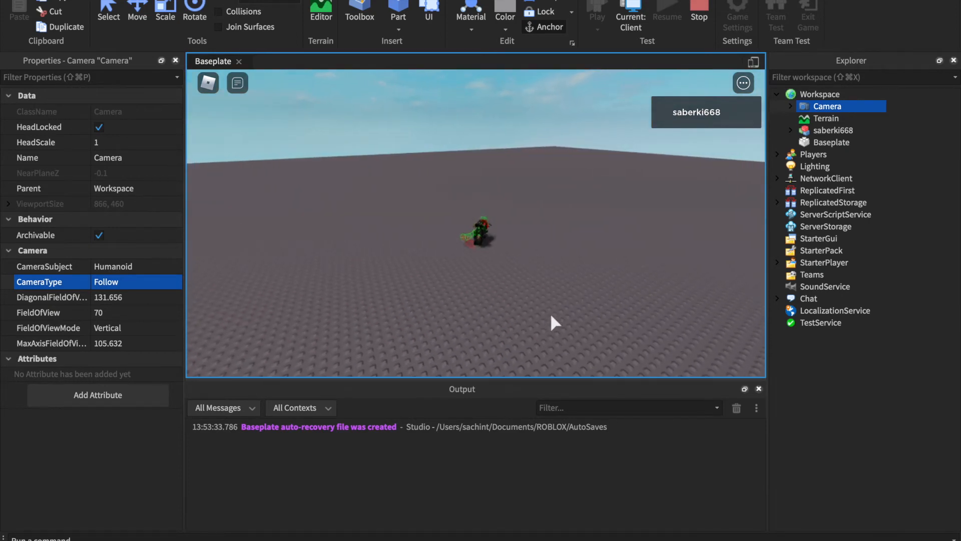
key("d")
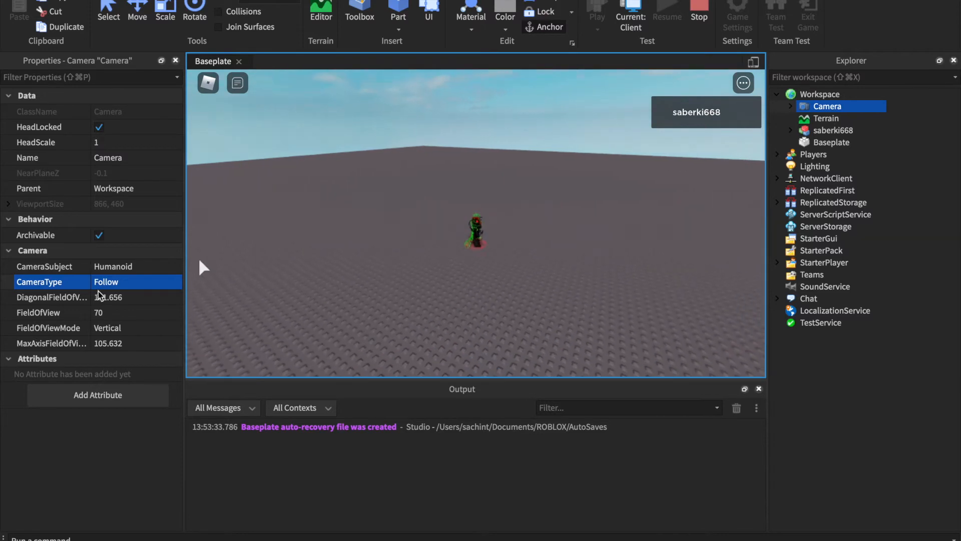
- Set the Camera's CameraType to Orbital
left_click(120, 284)
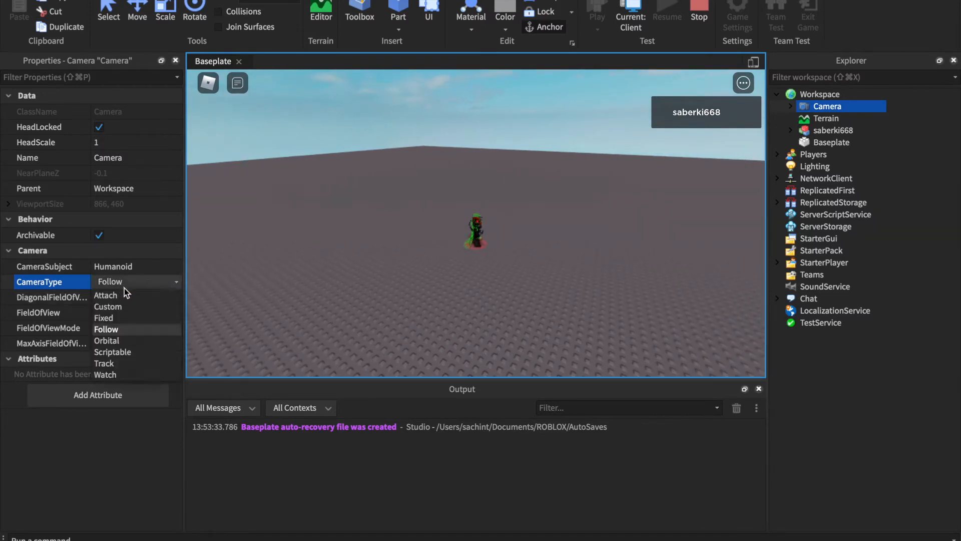
left_click(141, 341)
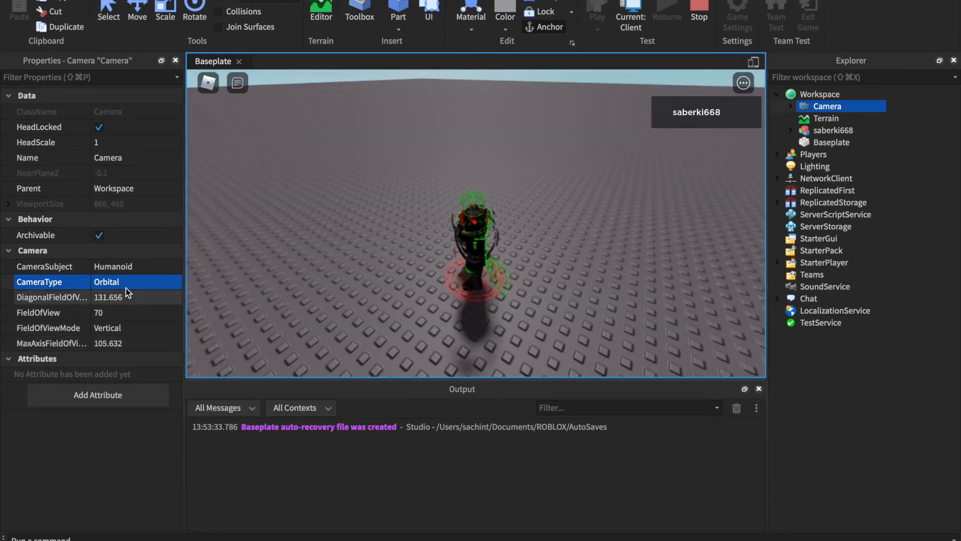
- Set the Camera's CameraType to Scriptable and test it by walking the character in different directions around the baseplate
left_click(130, 282)
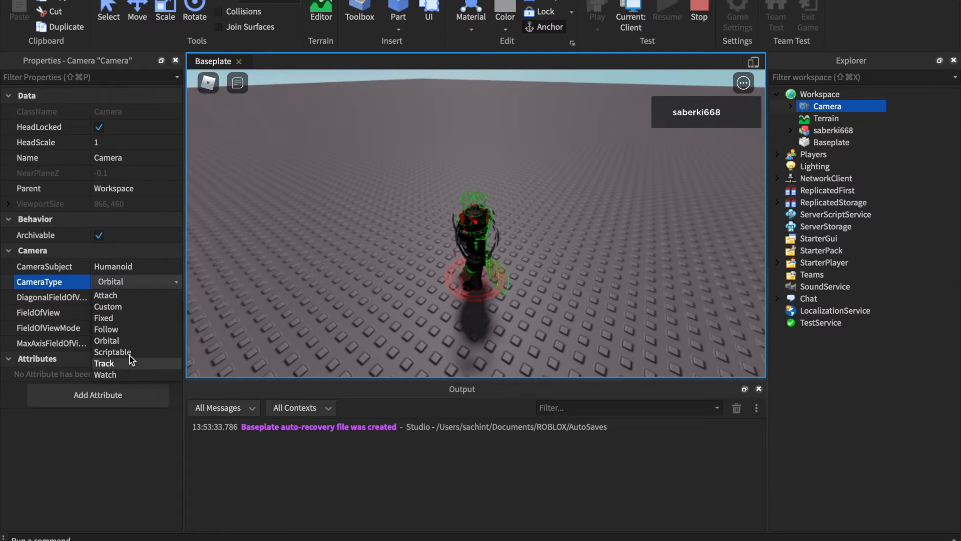
left_click(112, 352)
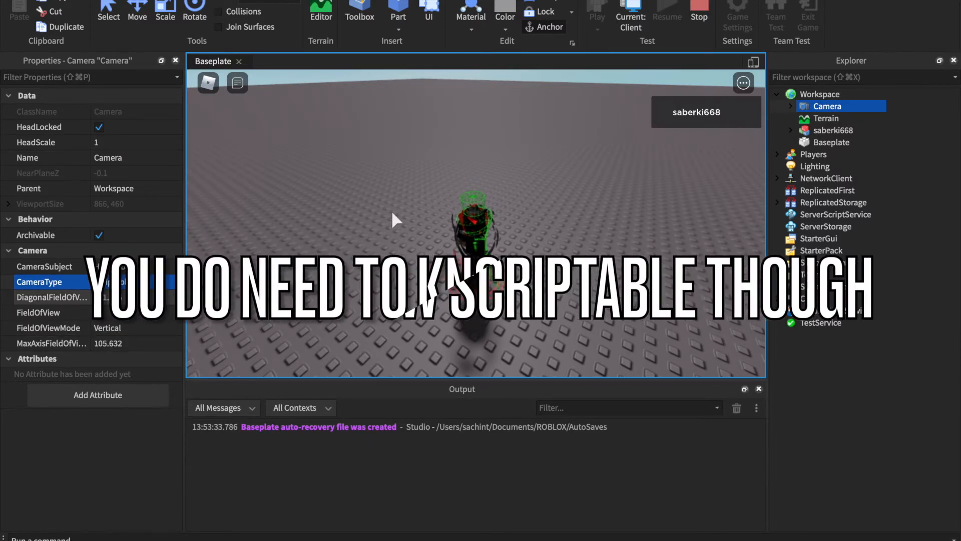
key("d")
key("w")
key("a")
key("s")
key("w")
key("a")
key("s")
key("d")
key("a")
key("w")
key("d")
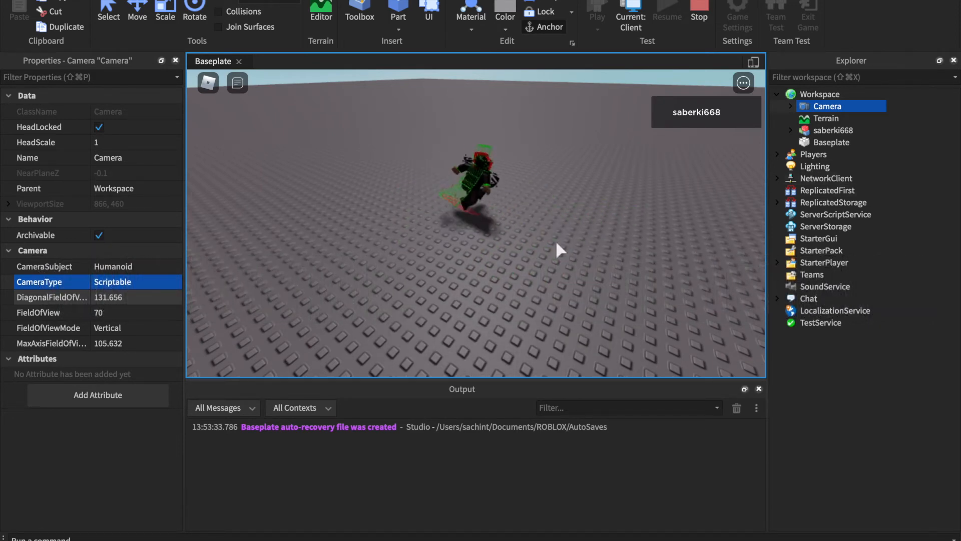
- Set the running Camera's CameraType to Track and stop the play test
left_click(145, 284)
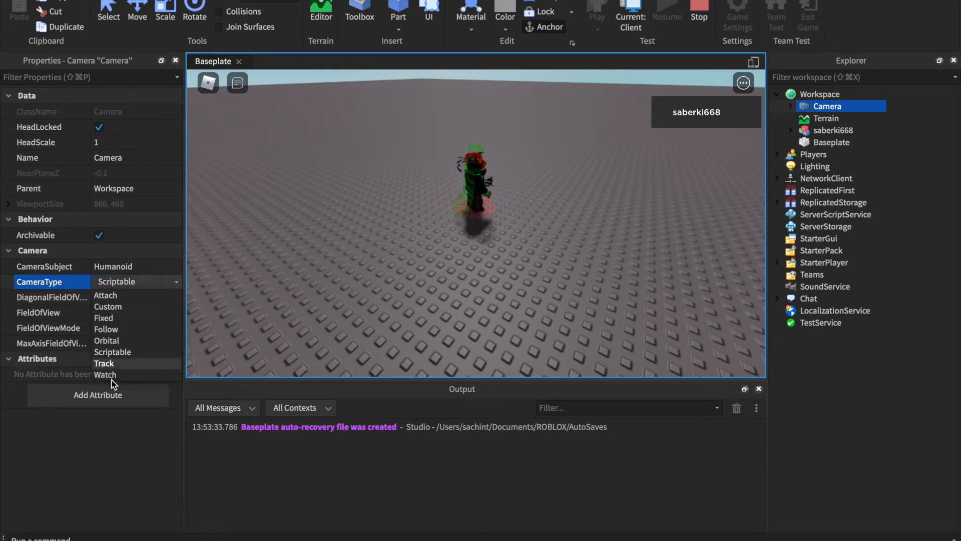
left_click(105, 363)
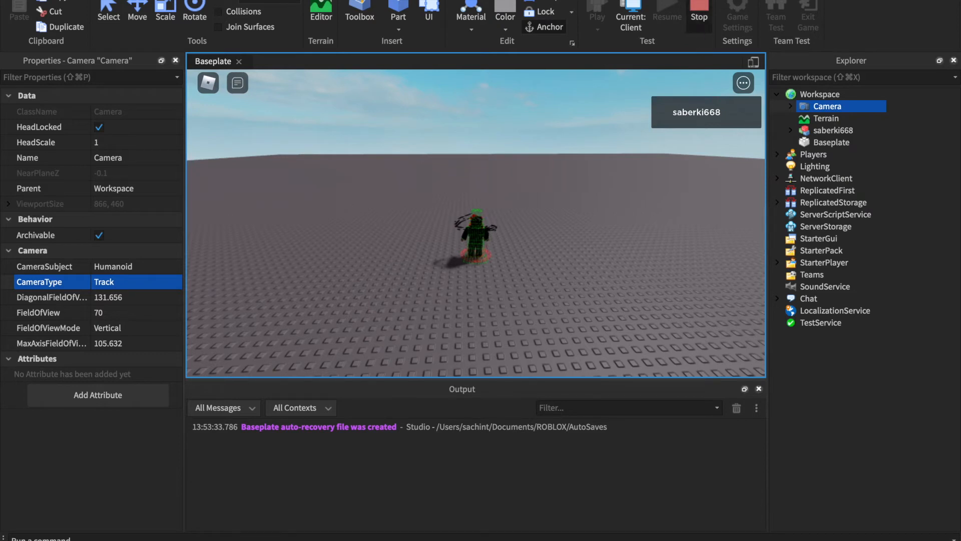
left_click(700, 15)
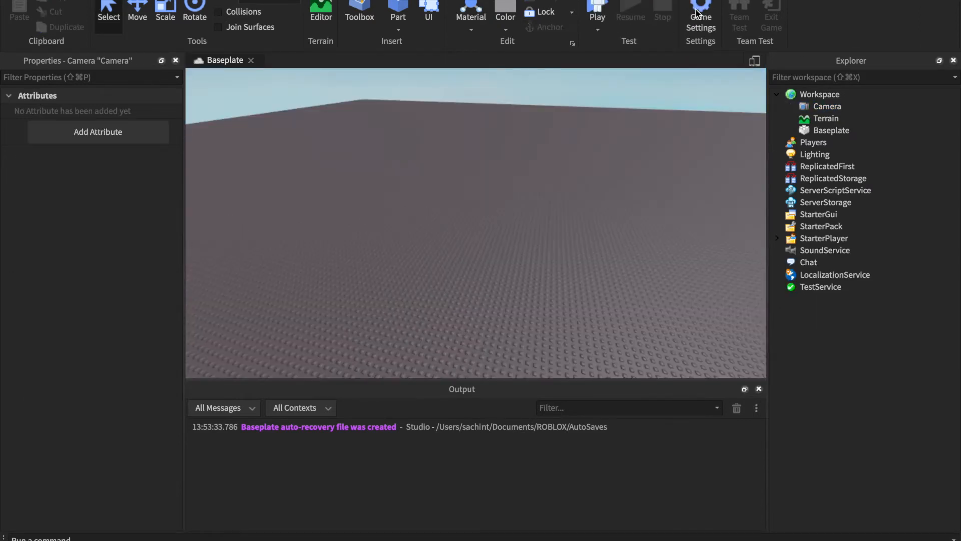
- Add a LocalScript to StarterGui and remove its default print line
mouse_move(414, 234)
right_mouse_down()
mouse_move(389, 252)
mouse_move(411, 238)
right_mouse_up()
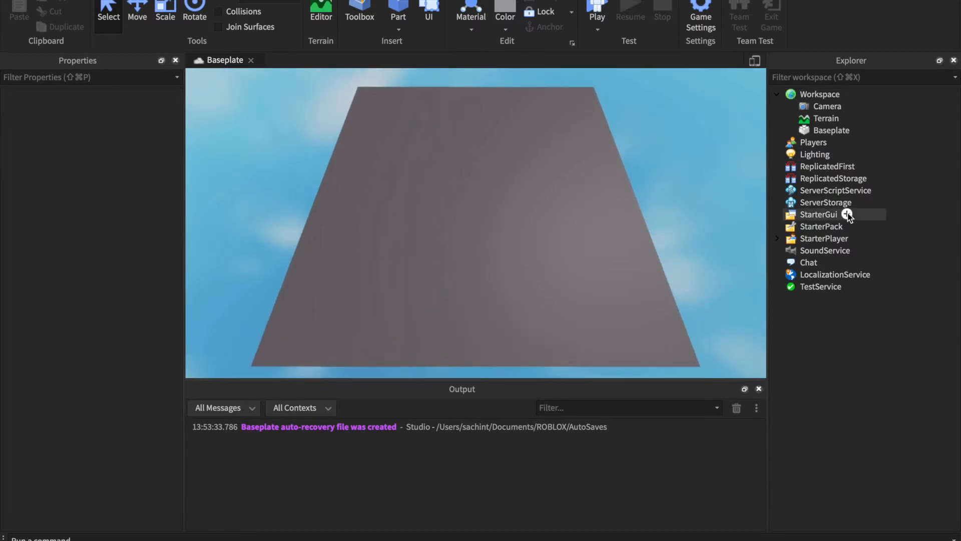
left_click(847, 214)
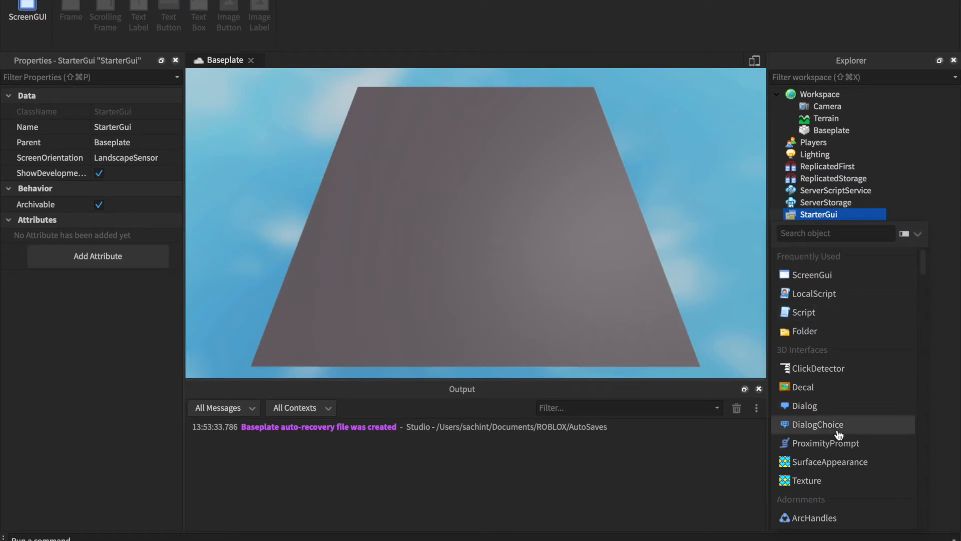
type("local")
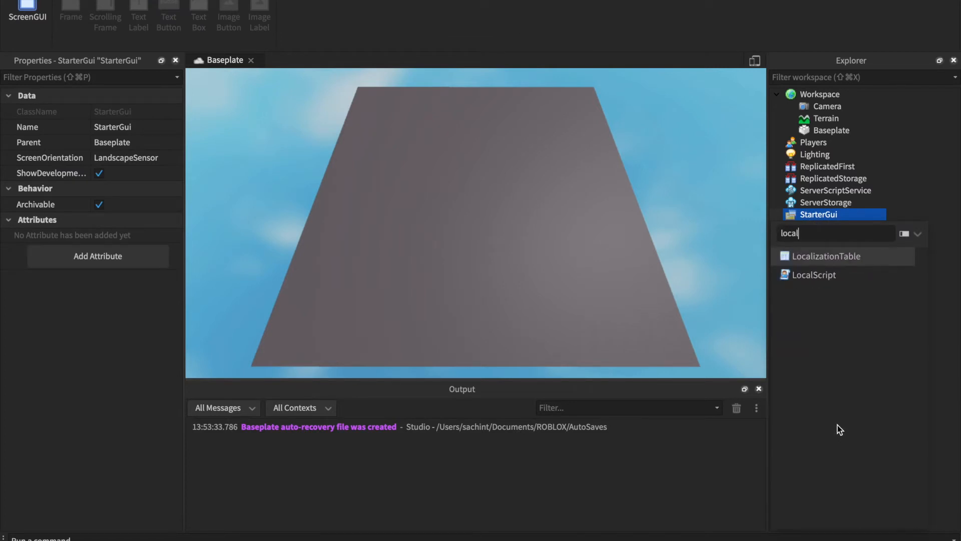
left_click(811, 276)
scroll(500, 239, "up", 6, "super")
left_click(500, 239)
left_click_drag(285, 59, 135, 75)
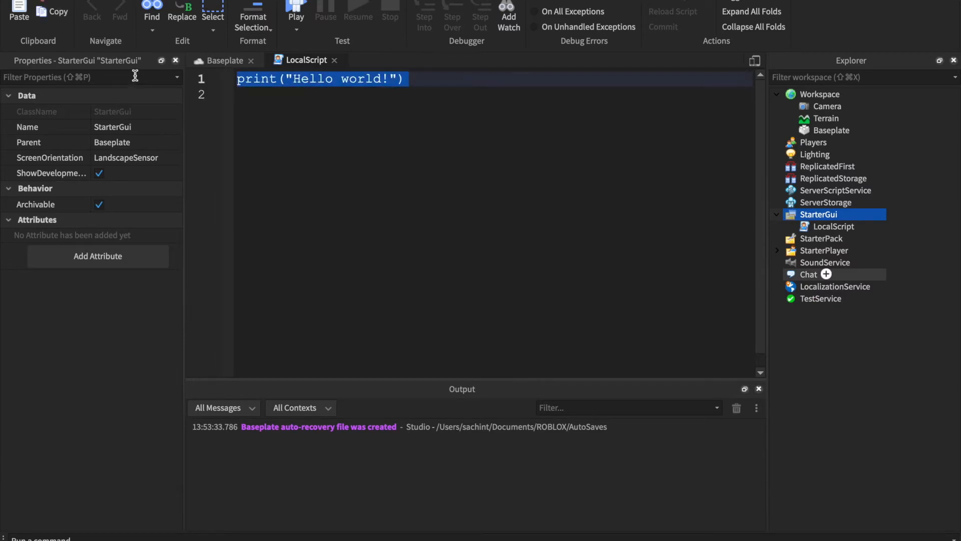
key("BackSpace")
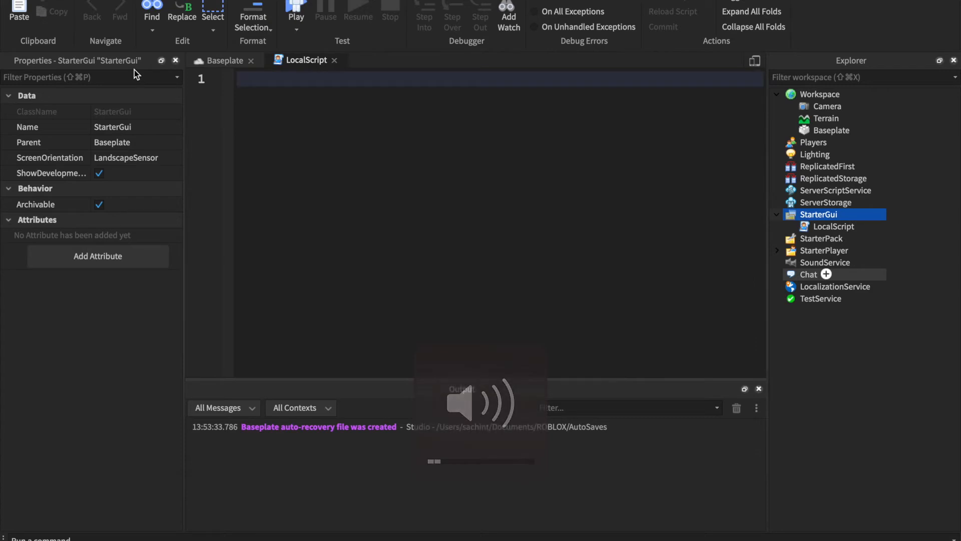
- Declare the camera variable on the first line with local camera = game.Workspace.Camera, leaving a blank line below it
type("local camera = g")
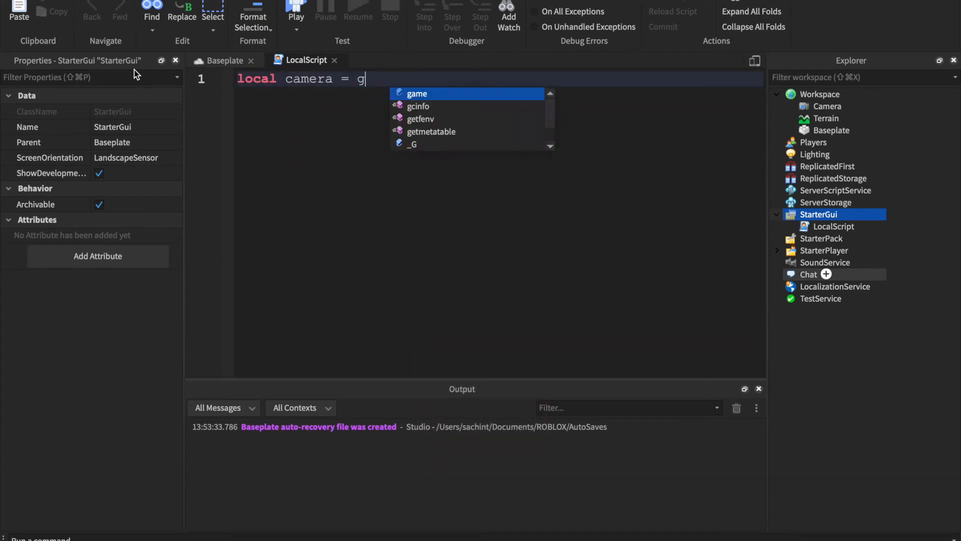
type("ame.Workspace.Camera")
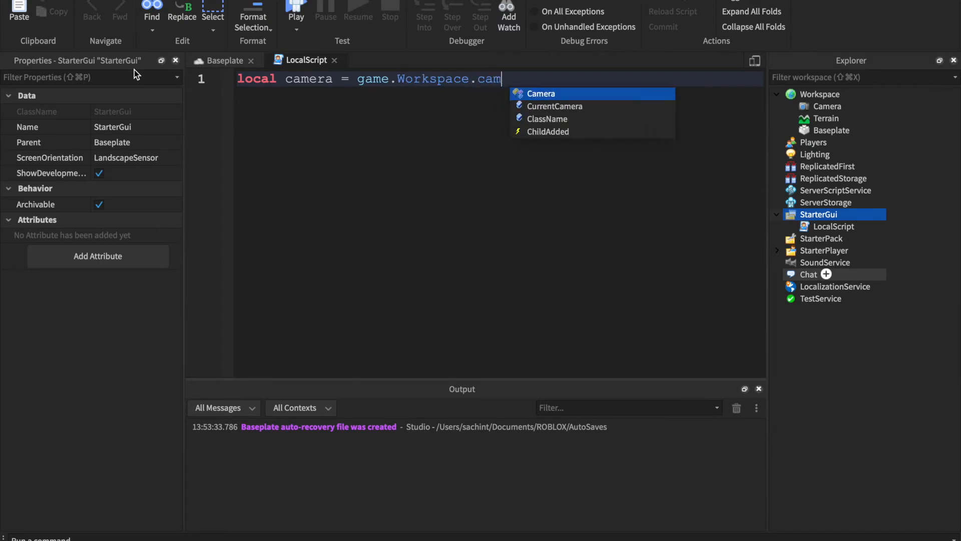
key("Return")
key("Return")
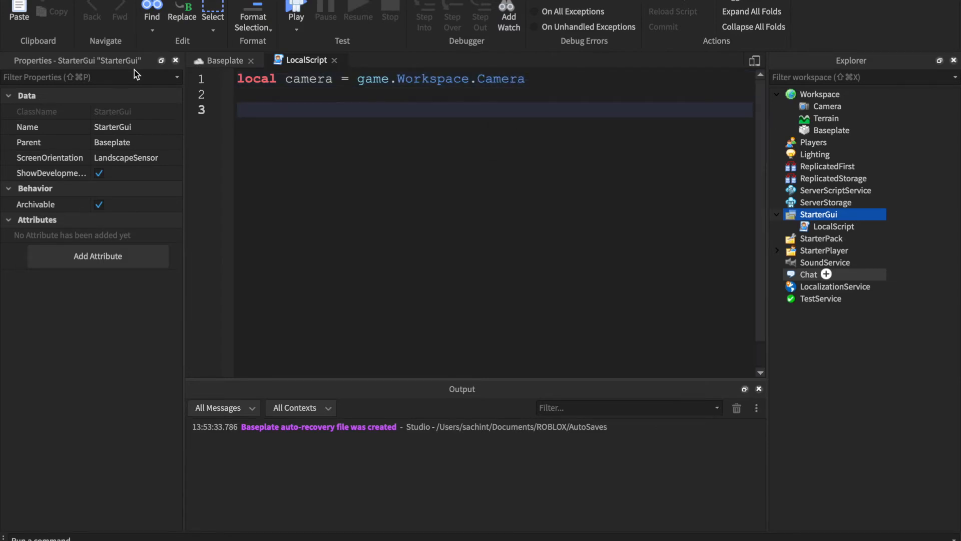
type("camera.cfr")
key("Tab")
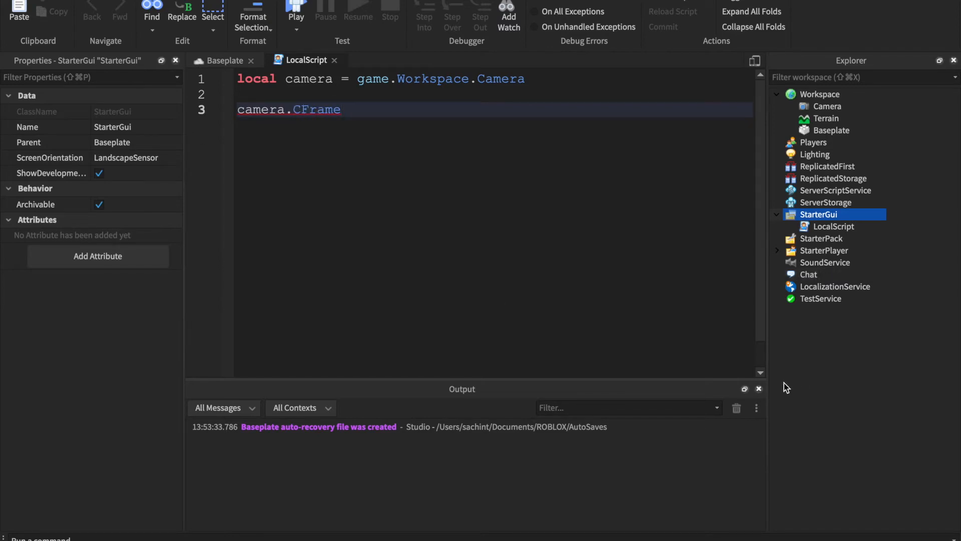
- Close the Output window and replace the camera.CFrame text on line 3 with camera.CameraType =
left_click(759, 390)
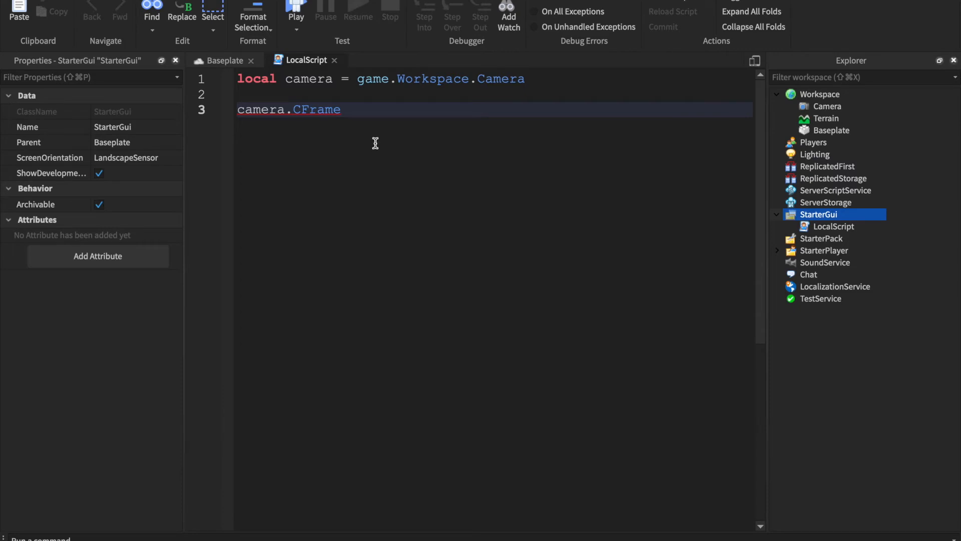
key("shift+alt+Left")
key("shift+alt+Left")
key("shift+alt+Left")
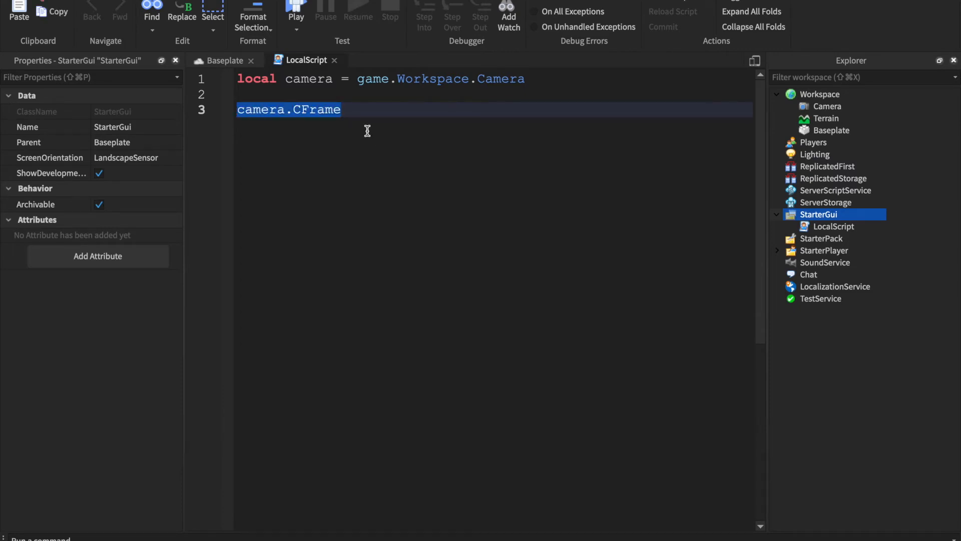
type("camera.camer")
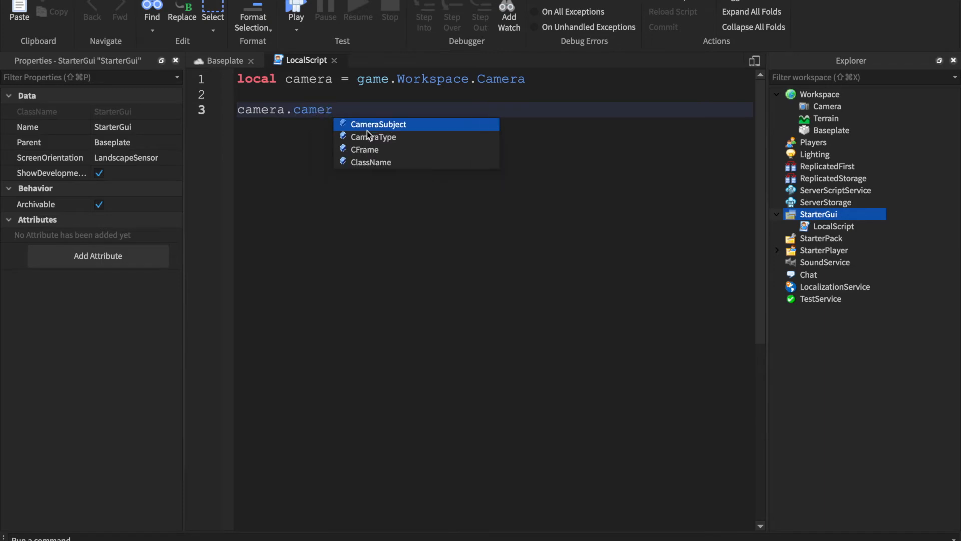
left_click(368, 132)
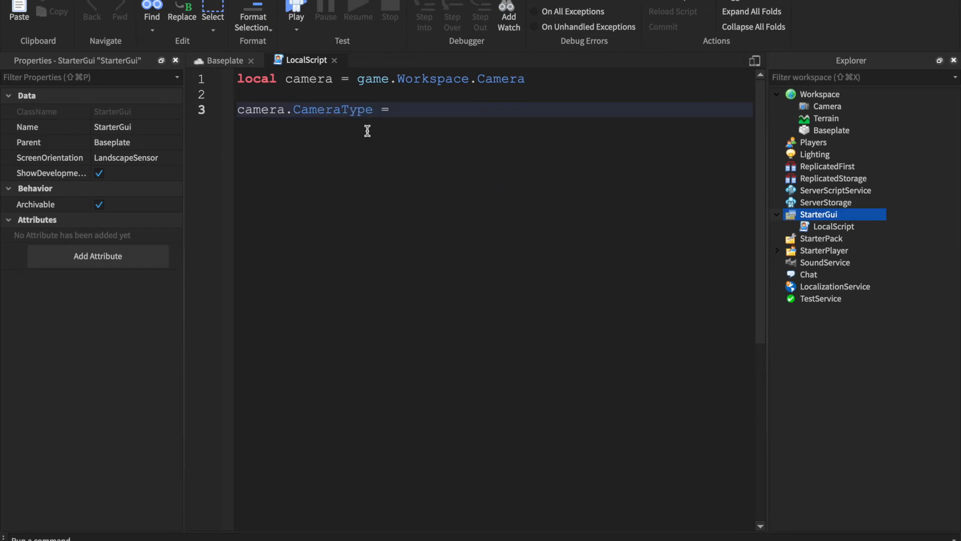
- Complete the CameraType assignment with Enum.CameraType.Scriptable, with no blank lines after it
double_click(342, 111)
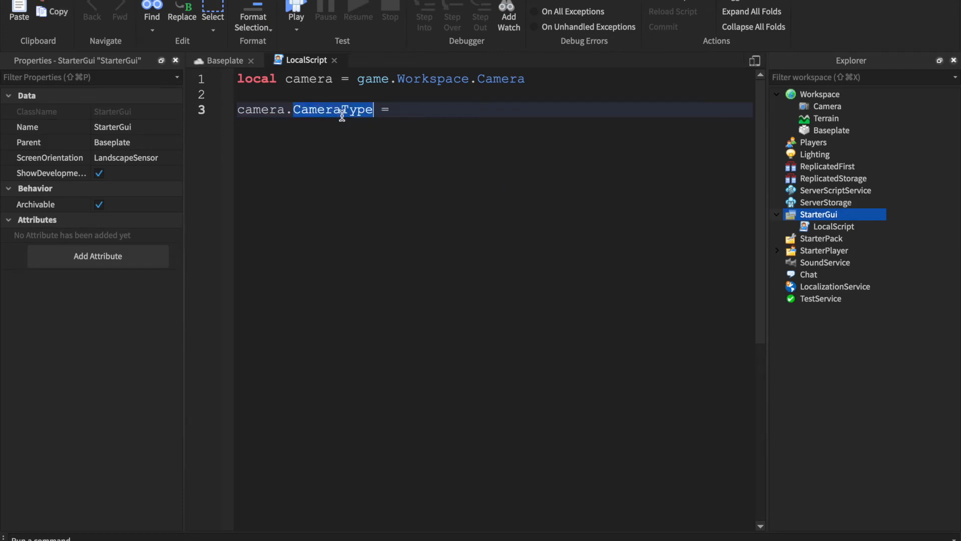
left_click(481, 105)
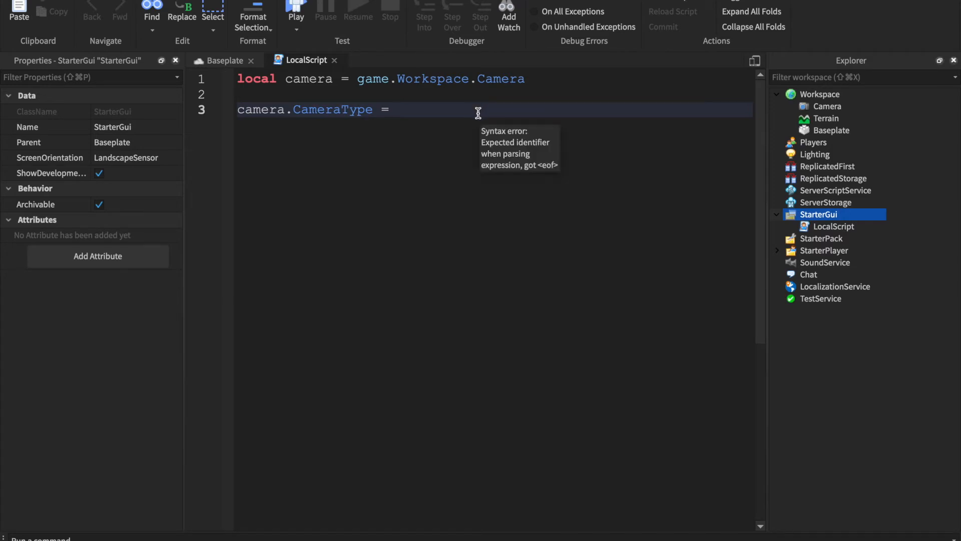
type("enu")
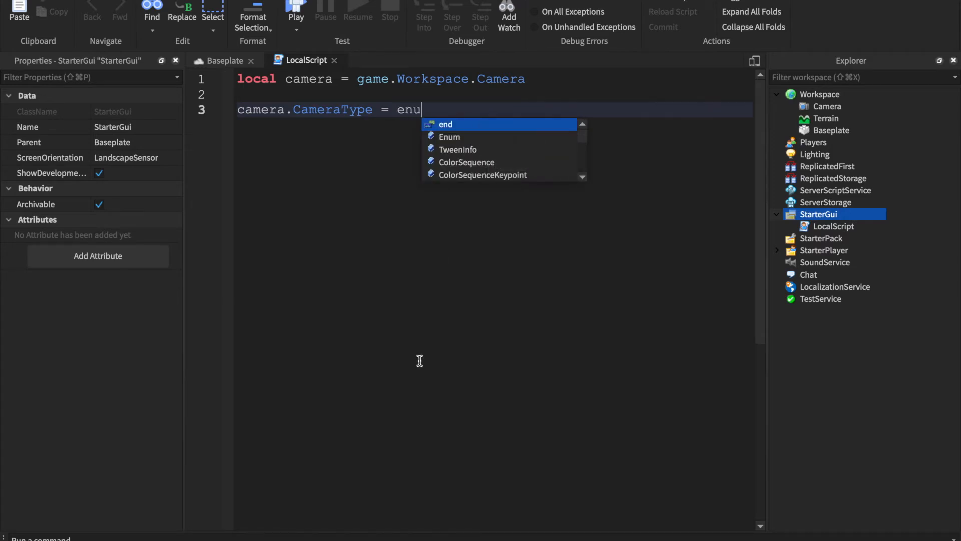
key("Tab")
type(".c")
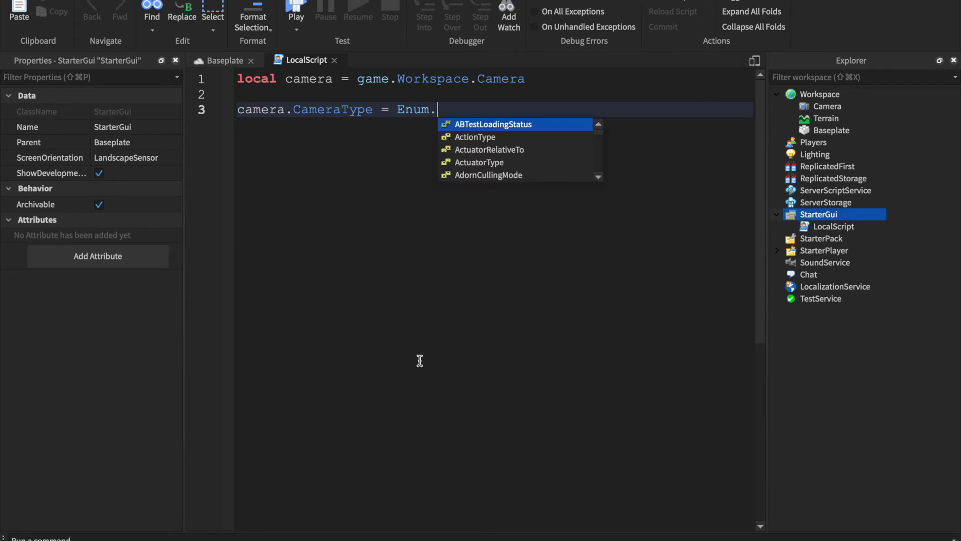
key("Tab")
type(".s")
key("Tab")
key("Return")
key("Return")
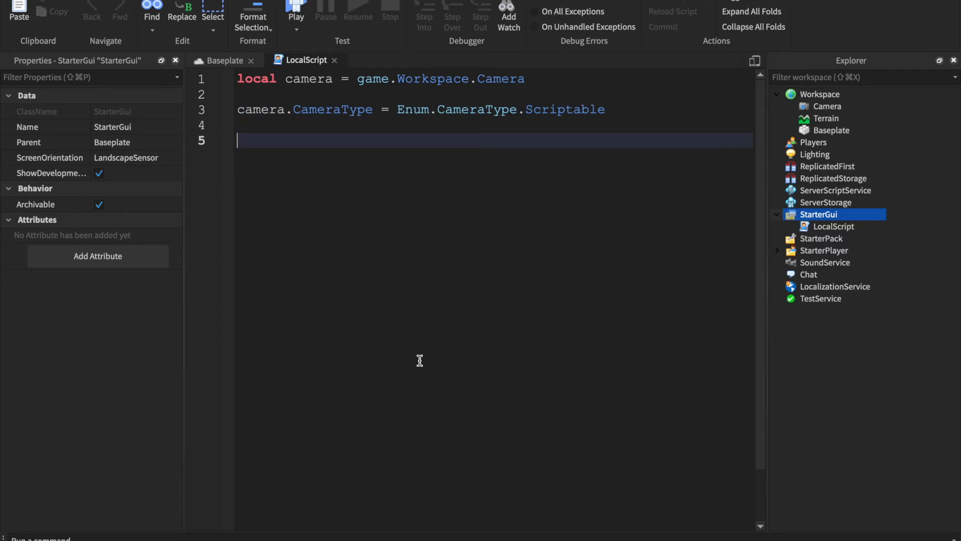
key("BackSpace")
key("BackSpace")
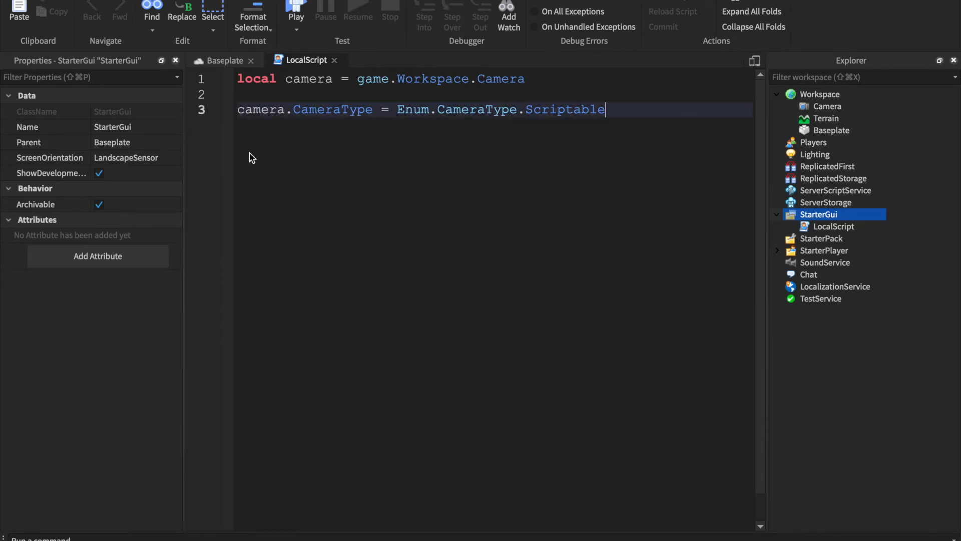
- Insert wait(2) as the script's first line, followed by a blank line above the camera variable
left_click(239, 80)
key("Return")
key("Return")
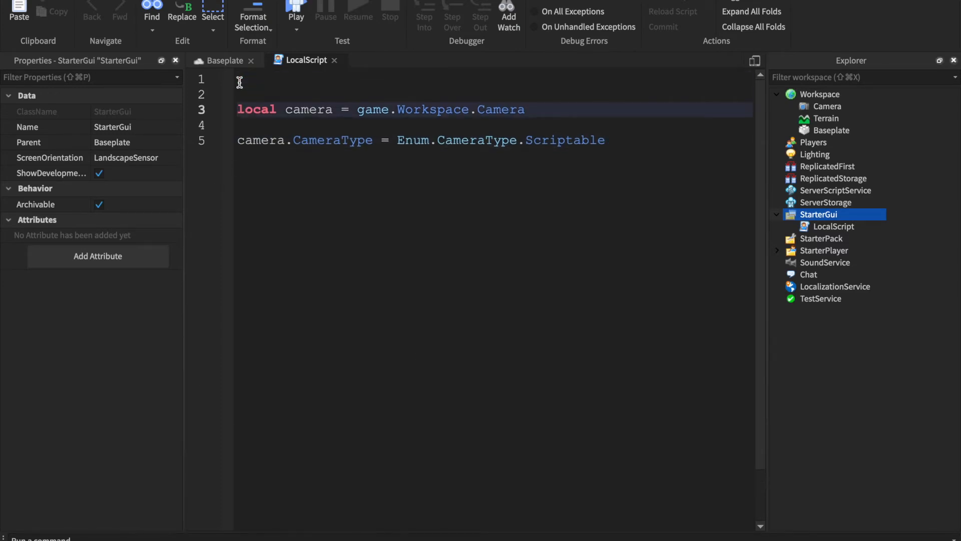
key("Up")
key("Up")
type("wait()")
left_click(368, 139)
left_click(277, 79)
type("2")
- Start a new statement two lines below the CameraType assignment reading camera.CFrame = game.Workspace
left_click(337, 120)
triple_click(368, 139)
left_click(368, 139)
left_click(510, 153)
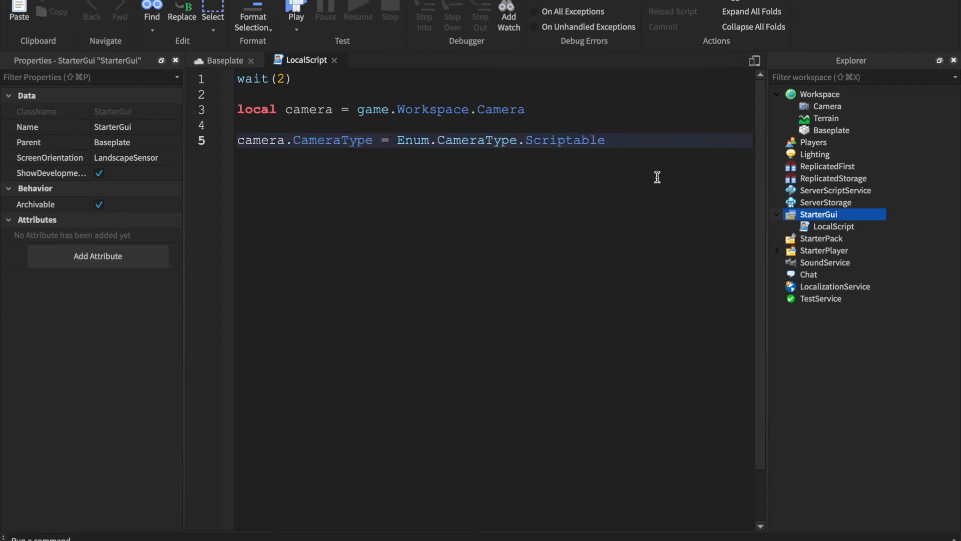
key("Return")
key("Return")
type("ca")
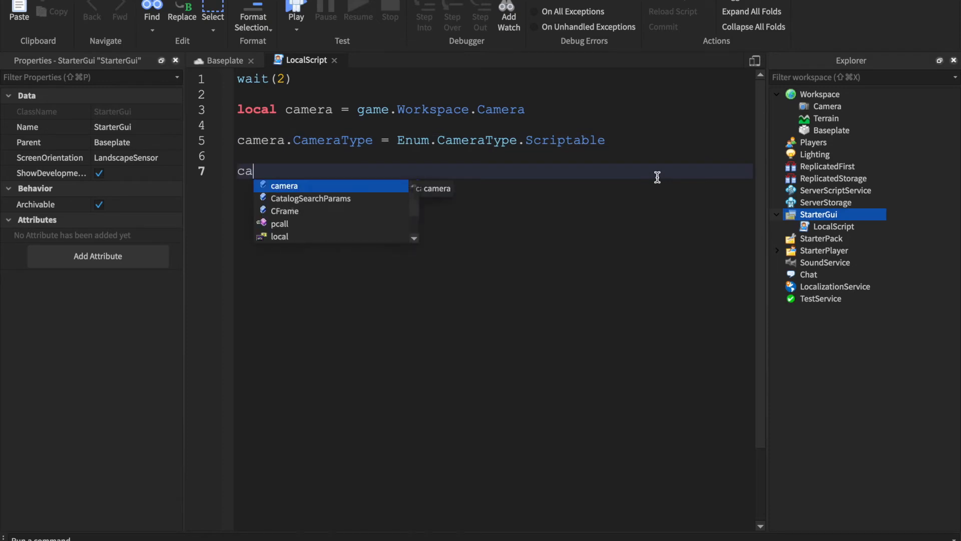
type("mera.CFrame =")
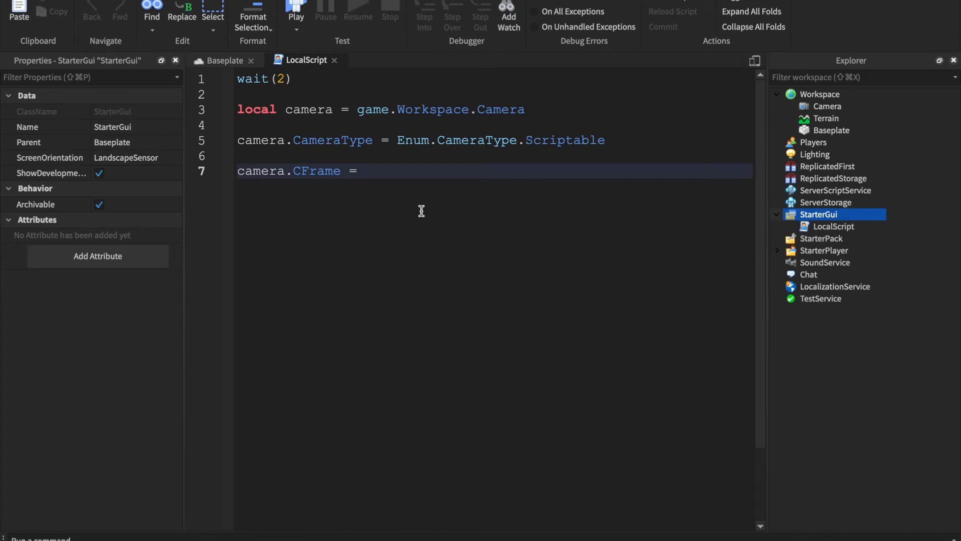
type("game.Workspace")
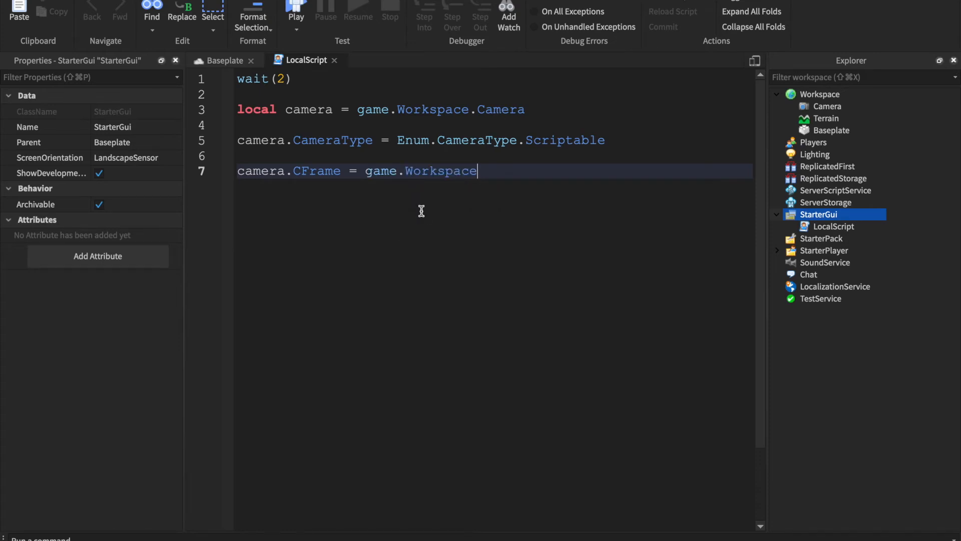
type(".")
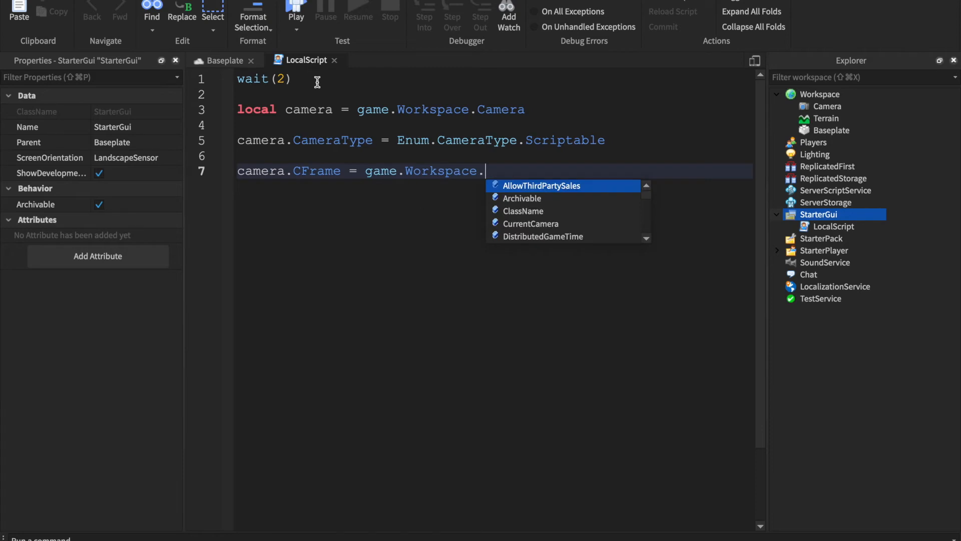
- Close the LocalScript editor and insert a new Part into the Workspace
left_click(336, 60)
left_click(336, 61)
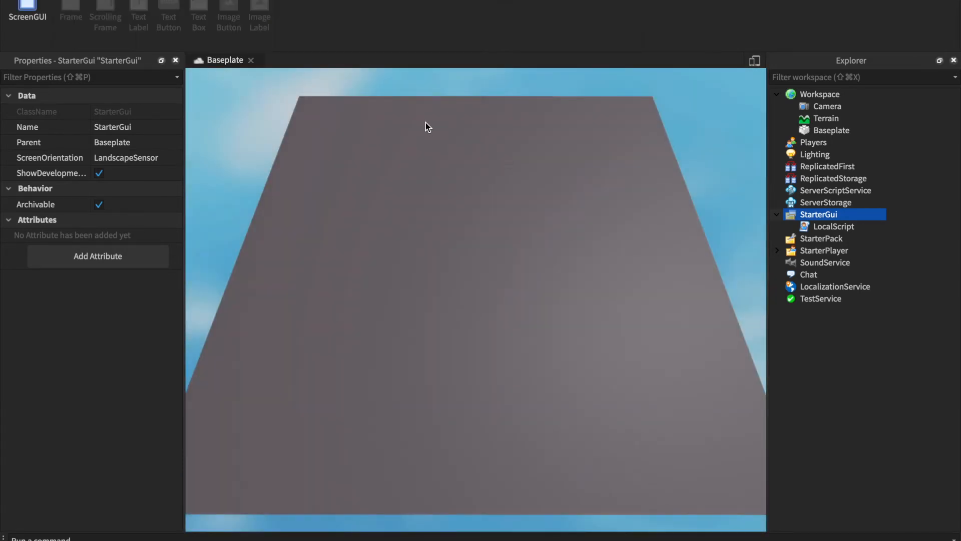
left_click(241, 0)
left_click(403, 3)
- Raise the new part straight up above the baseplate to a height of about 6.6 studs
scroll(516, 255, "down", 8)
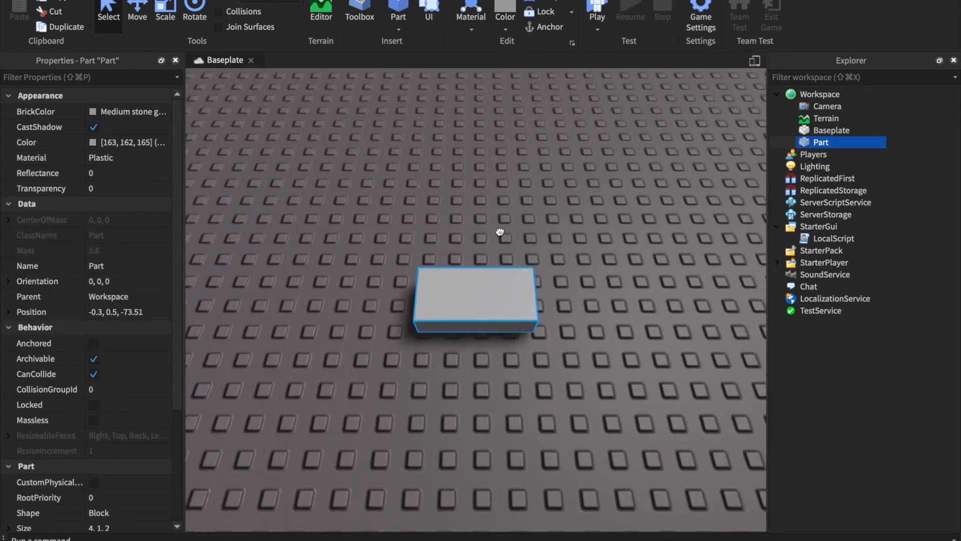
left_click_drag(500, 232, 500, 222)
right_click_drag(501, 223, 501, 231)
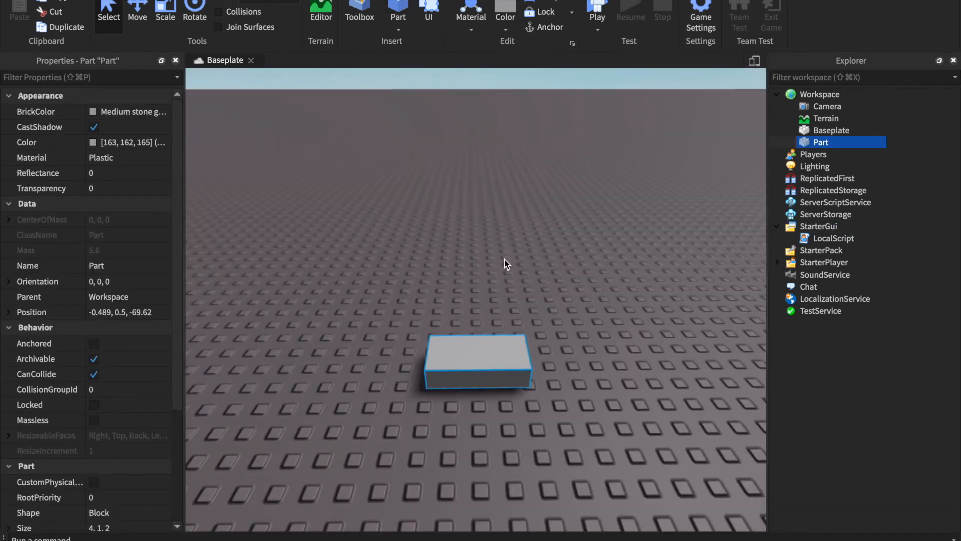
left_click(137, 15)
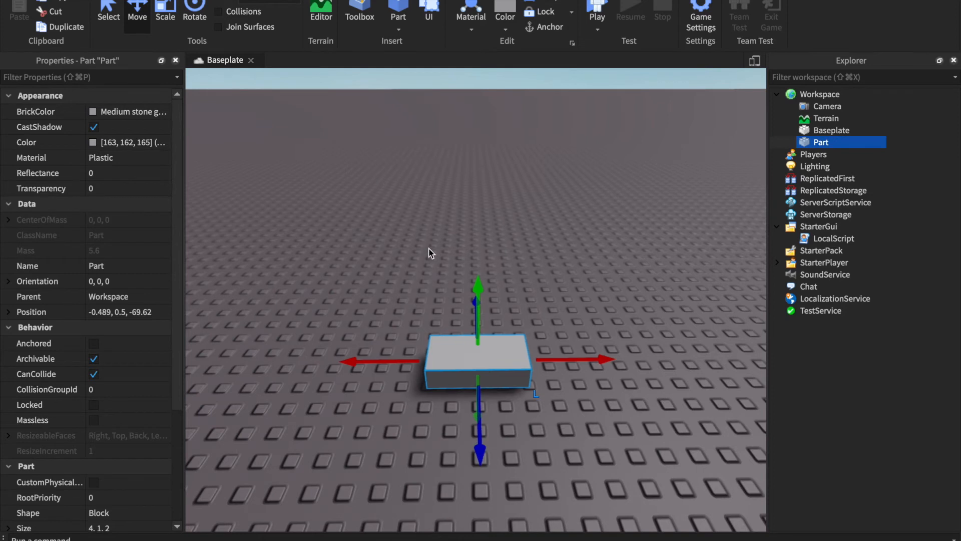
left_click_drag(476, 276, 476, 100)
scroll(476, 101, "down", 5)
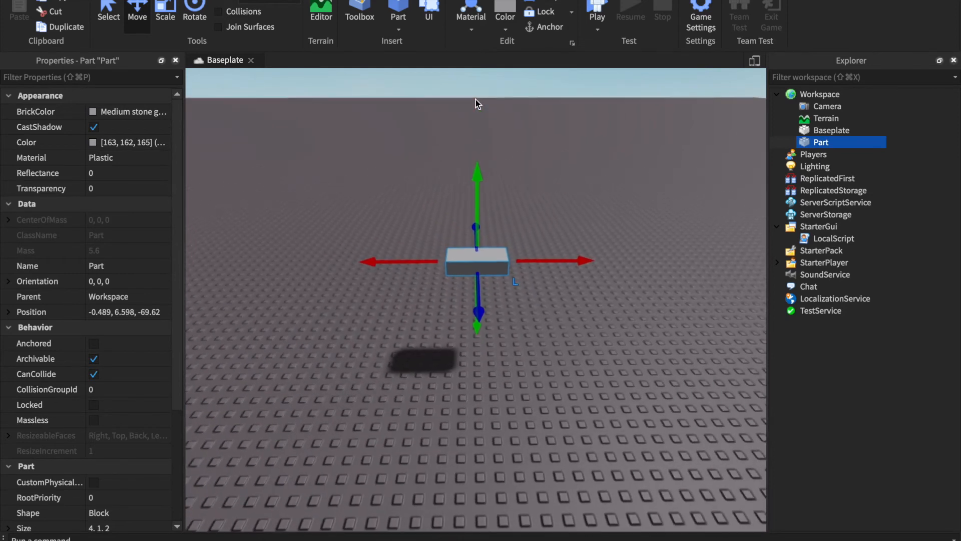
- Reopen the LocalScript and complete the camera.CFrame statement so it reads game.Workspace.Part.CFrame
double_click(841, 239)
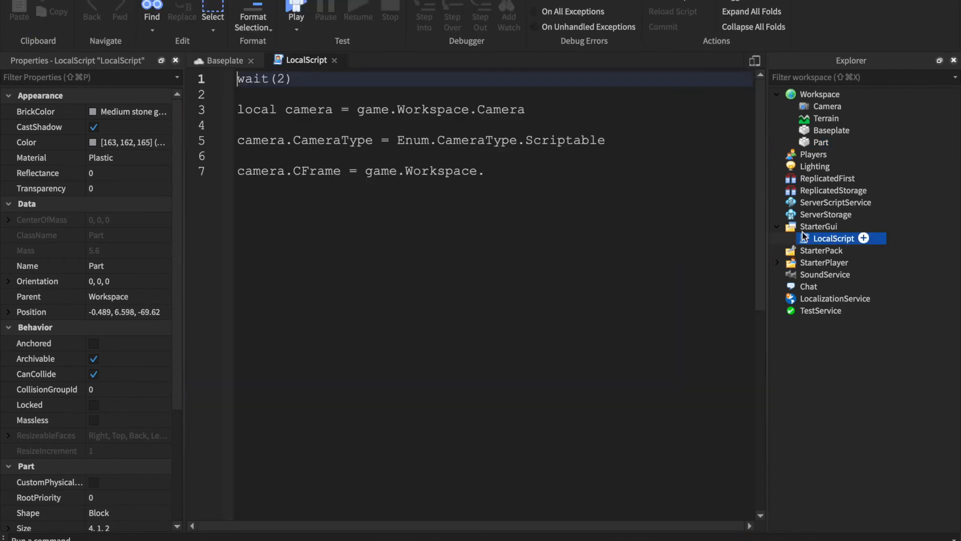
left_click(499, 171)
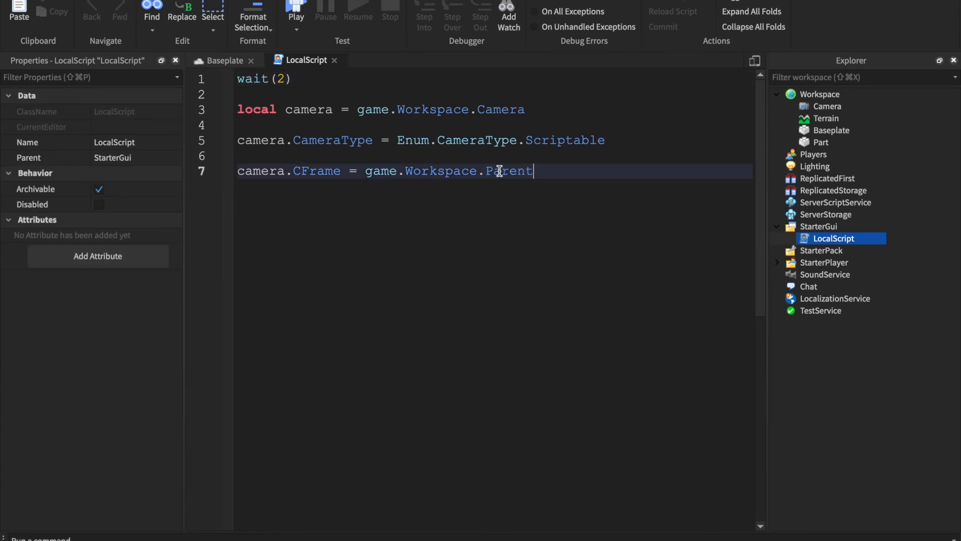
type("par")
key("Tab")
type(".")
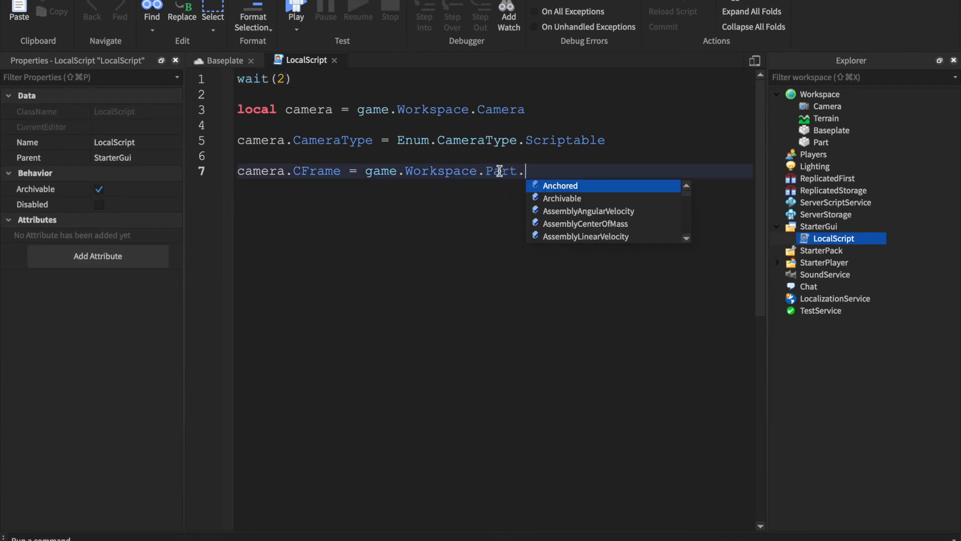
type("cf")
key("Tab")
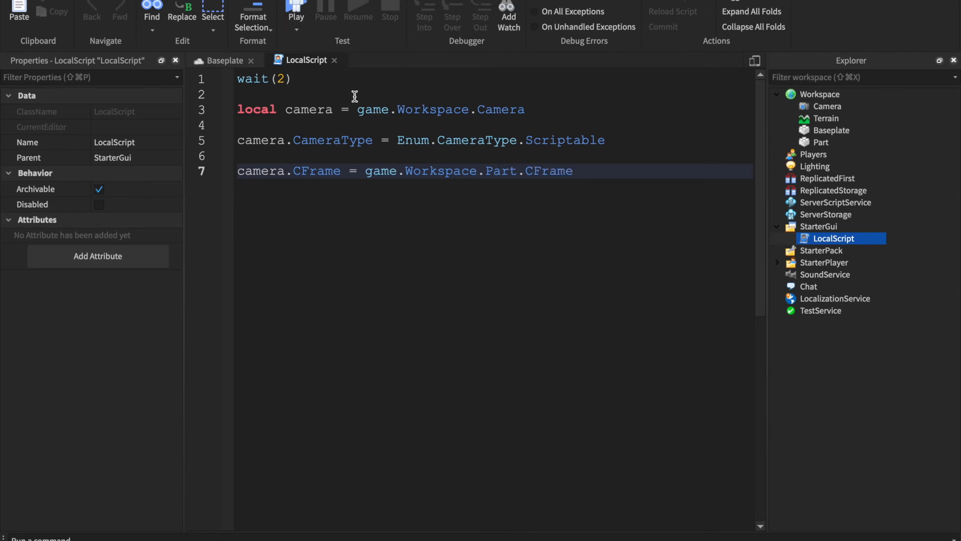
- Review the script's camera variable, CameraType assignment and CFrame assignment lines
left_click(382, 109)
left_click(423, 111)
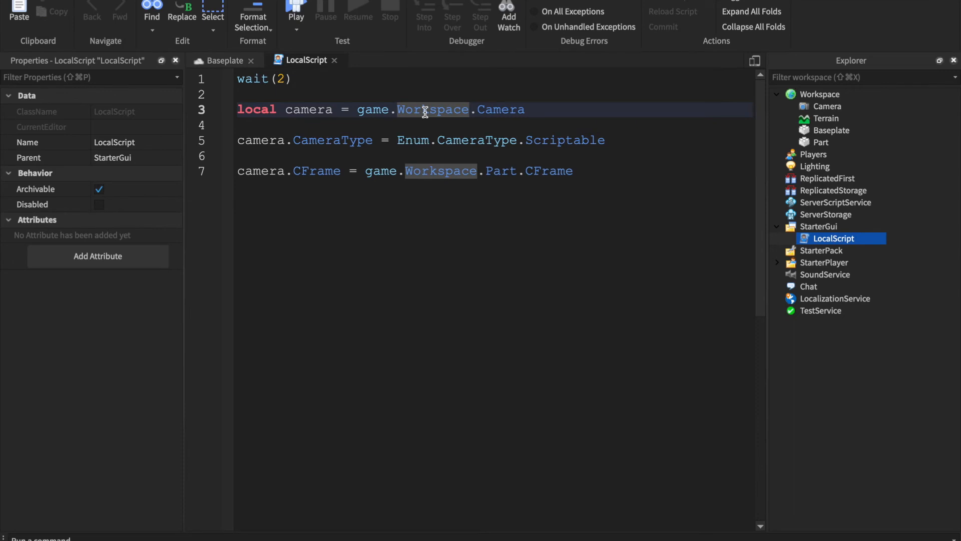
triple_click(425, 111)
left_click(445, 156)
left_click(456, 126)
left_click(470, 151)
triple_click(471, 143)
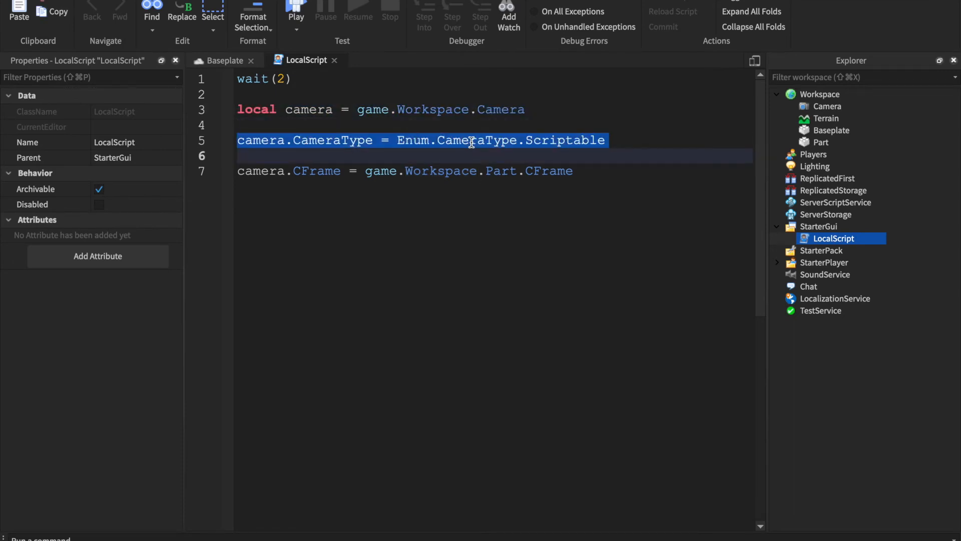
left_click(475, 170)
triple_click(481, 170)
left_click(492, 158)
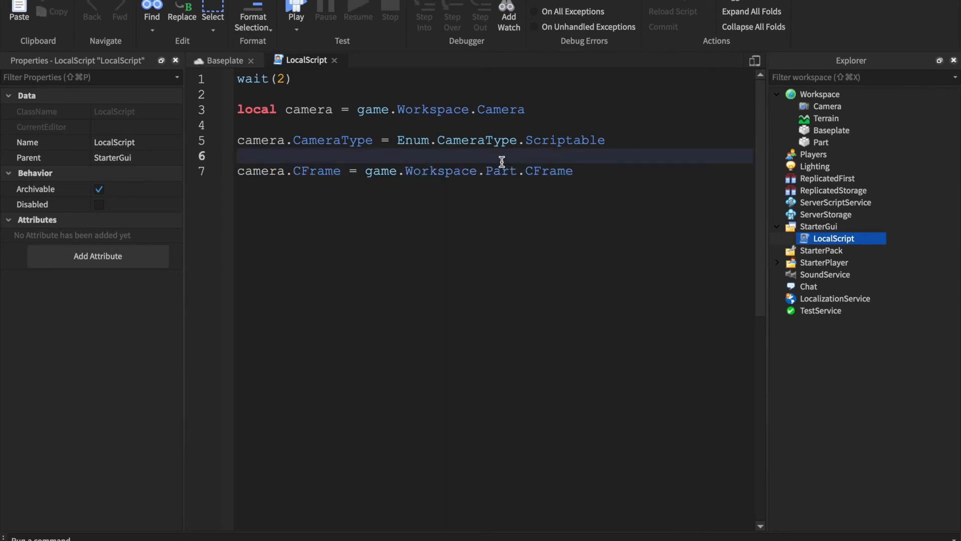
- Return to the Baseplate view and play-test the scripted camera
left_click(220, 60)
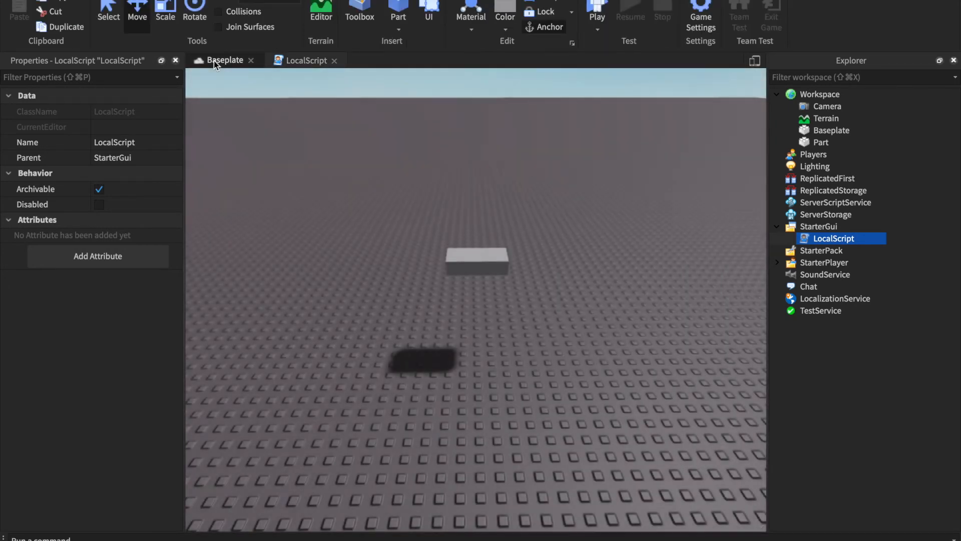
left_click(547, 275)
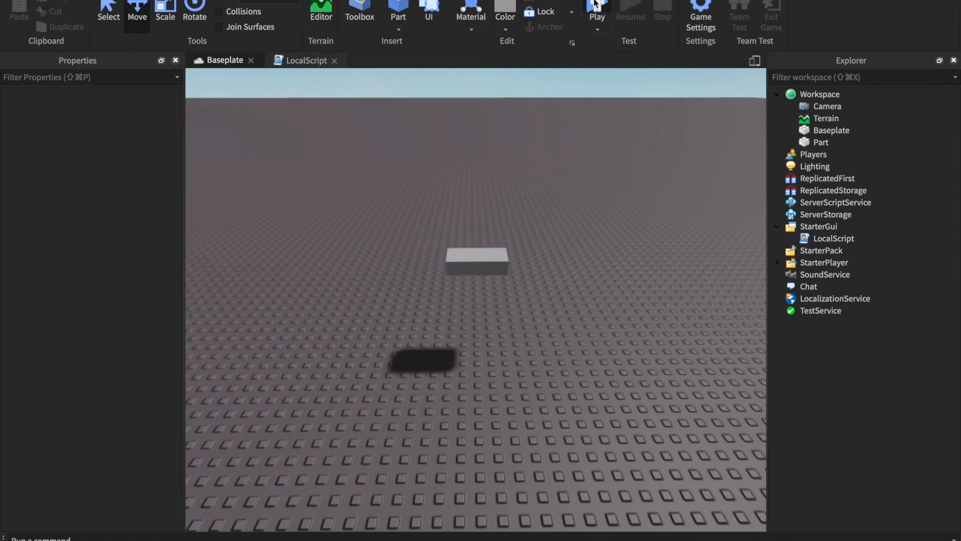
key("F5")
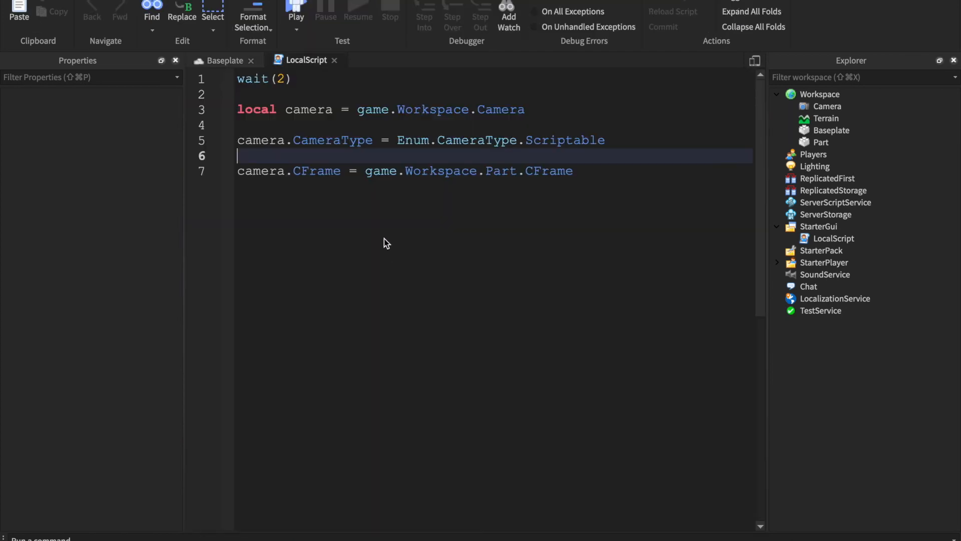
- Add wait(3) two lines below the CFrame assignment in the LocalScript, leaving a blank line after it
left_click(490, 202)
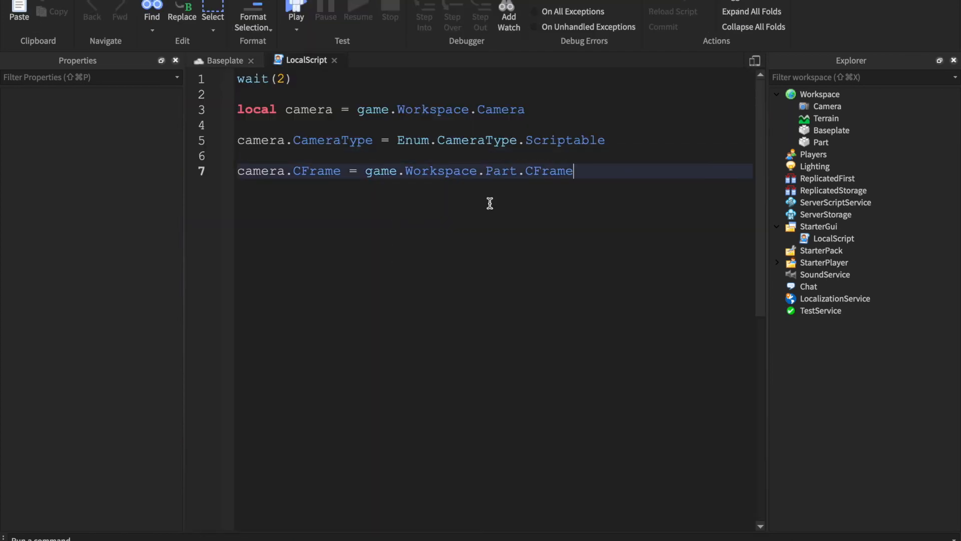
key("Return")
key("Return")
type("wait(3")
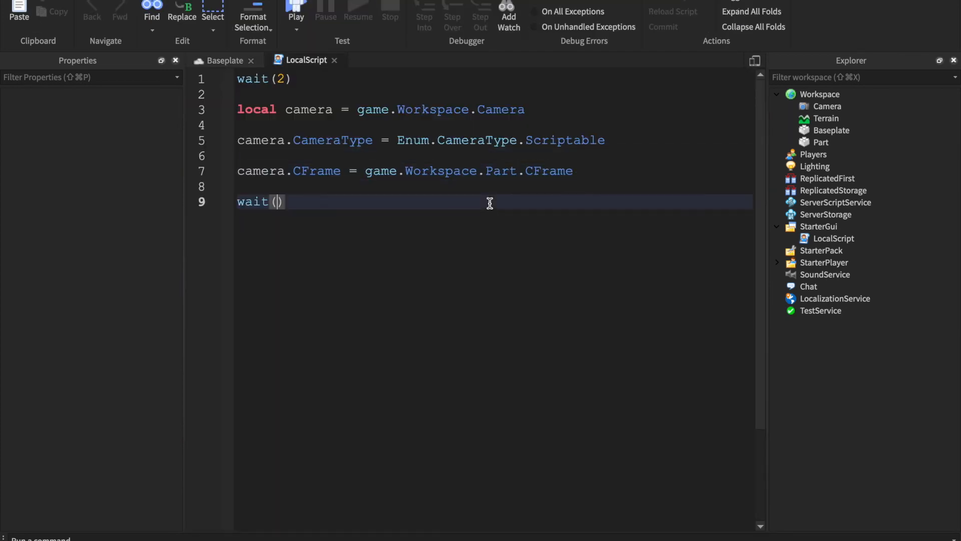
type(")")
key("Return")
key("Return")
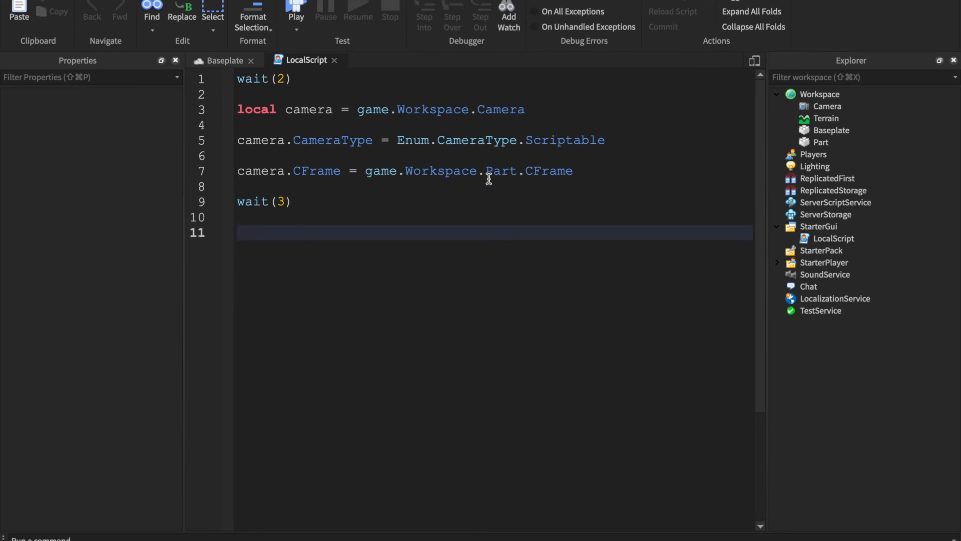
- Copy the CameraType assignment below wait(3) and change its value to Enum.CameraType.Custom
triple_click(522, 169)
left_click(511, 231)
triple_click(463, 142)
key("super+c")
left_click(401, 297)
key("super+v")
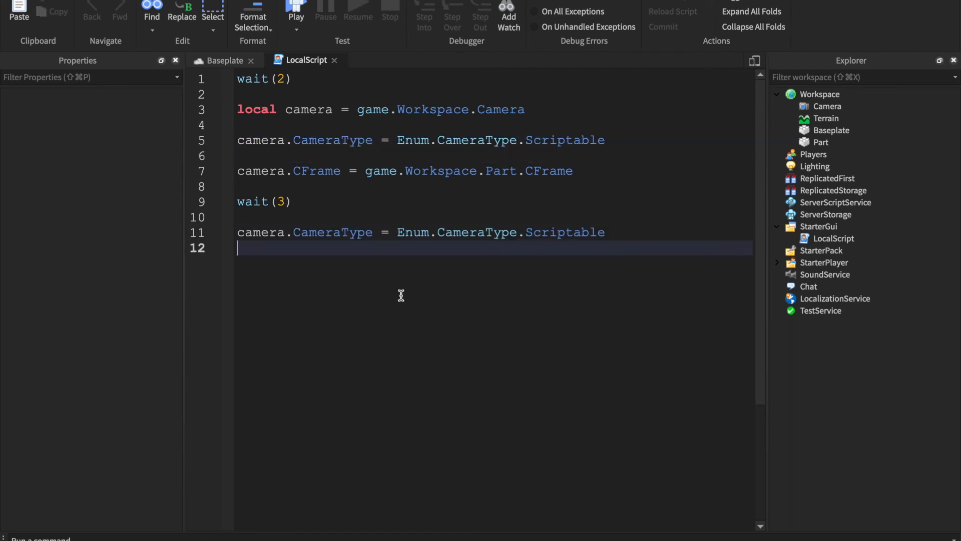
key("BackSpace")
double_click(577, 232)
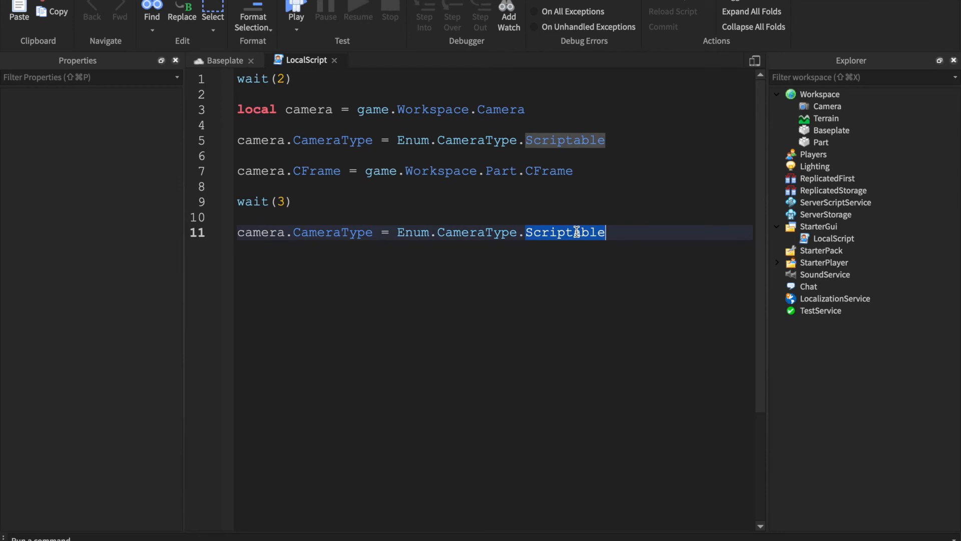
type("Custom")
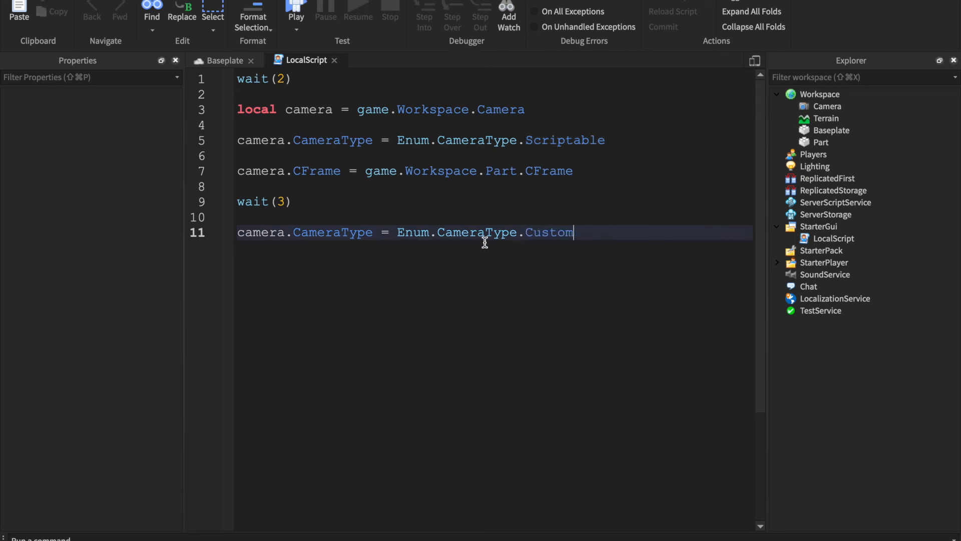
- Close the LocalScript editor and anchor the floating part
left_click(335, 61)
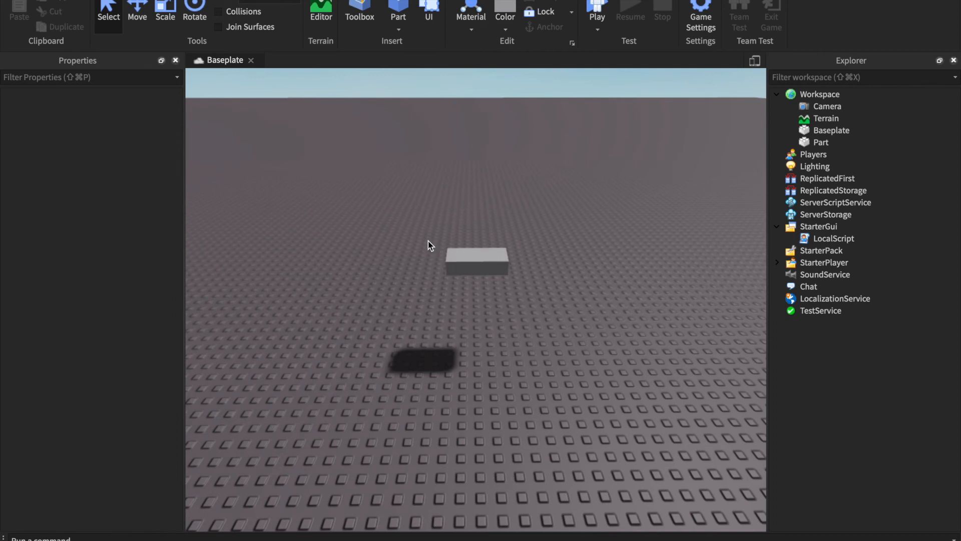
right_click_drag(428, 241, 437, 241)
left_click(502, 276)
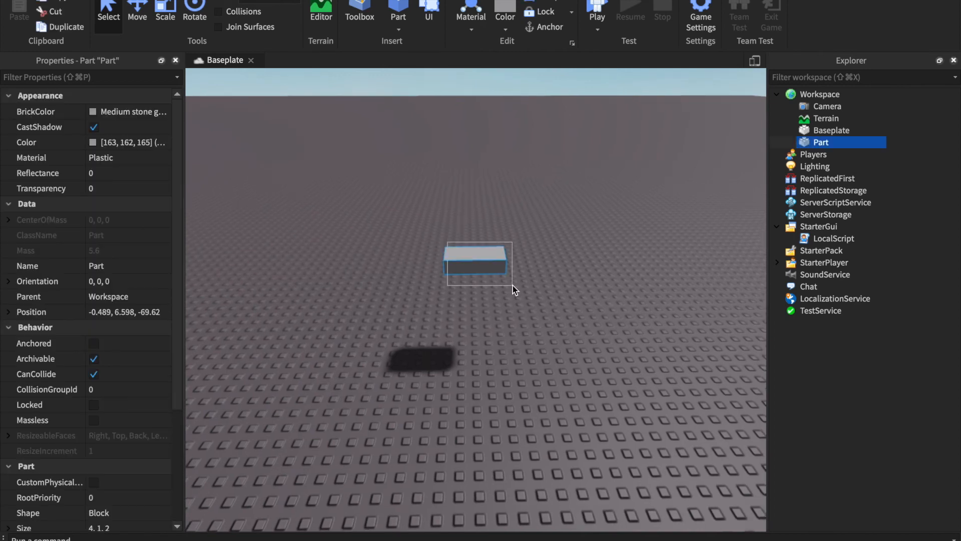
left_click(94, 343)
left_click(535, 103)
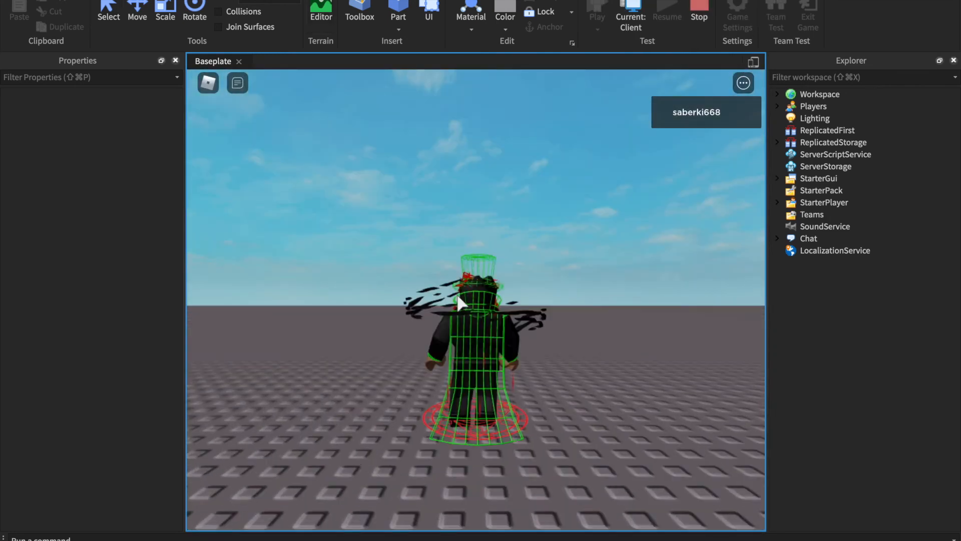
- Look around the character with the camera in the play test, and stop the test
right_click_drag(464, 302, 461, 320)
scroll(673, 298, "down", 10)
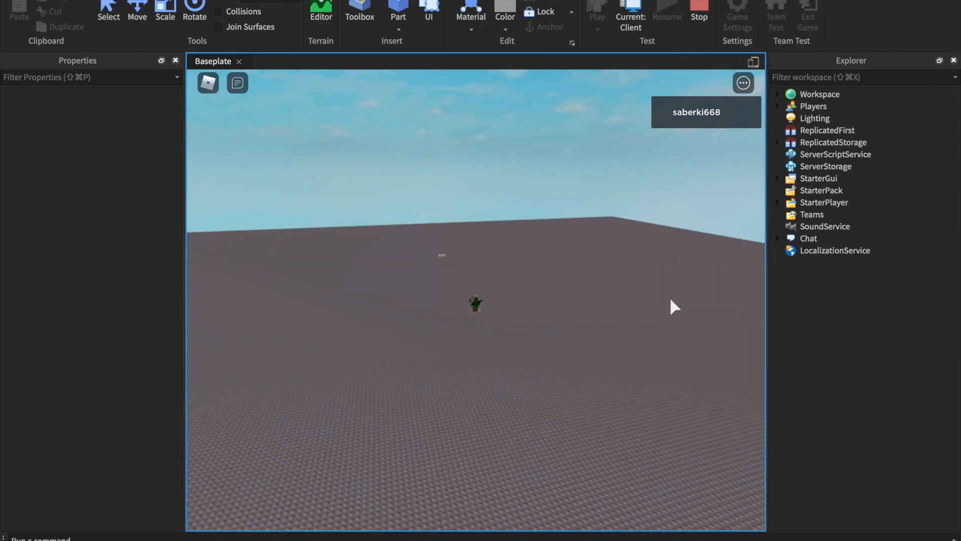
scroll(642, 286, "up", 2)
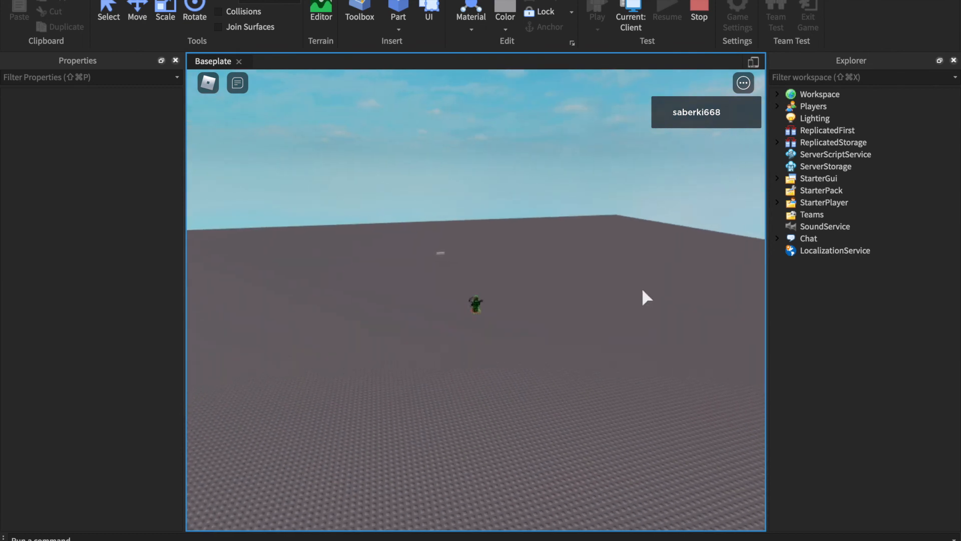
right_click_drag(639, 289, 627, 289)
scroll(627, 290, "up", 3)
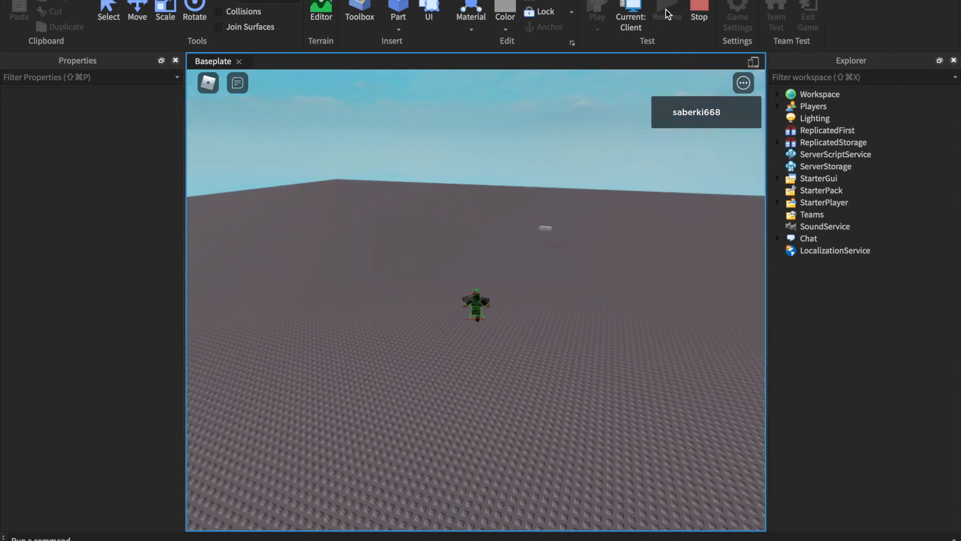
left_click(700, 22)
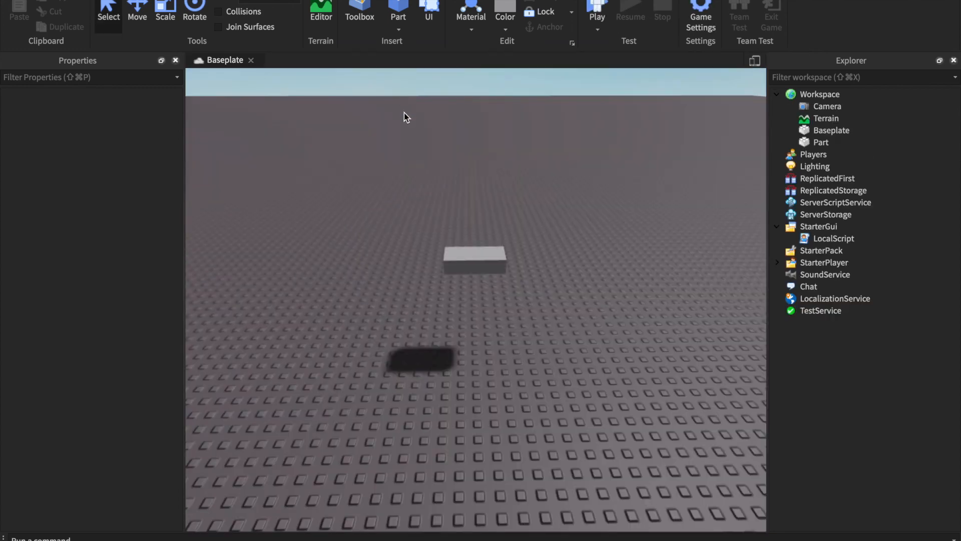
- Delete the anchored part from the Workspace
right_click_drag(404, 112, 398, 96)
right_click_drag(399, 96, 394, 115)
scroll(396, 97, "down", 3)
scroll(397, 98, "down", 3)
scroll(400, 130, "down", 3)
right_click_drag(424, 193, 428, 195)
left_click_drag(467, 369, 506, 180)
key("super+z")
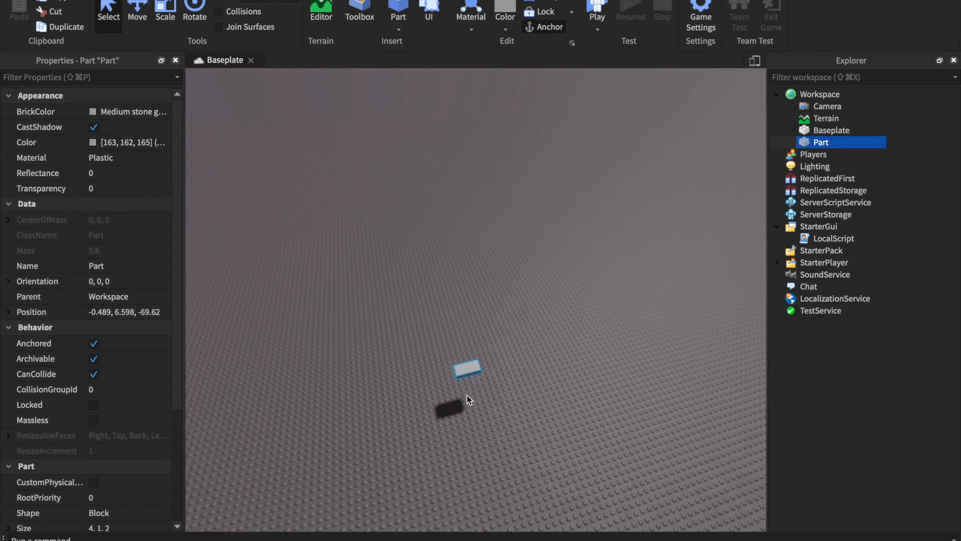
key("Delete")
- Reopen the LocalScript and review its CFrame assignment and both CameraType assignments
double_click(831, 227)
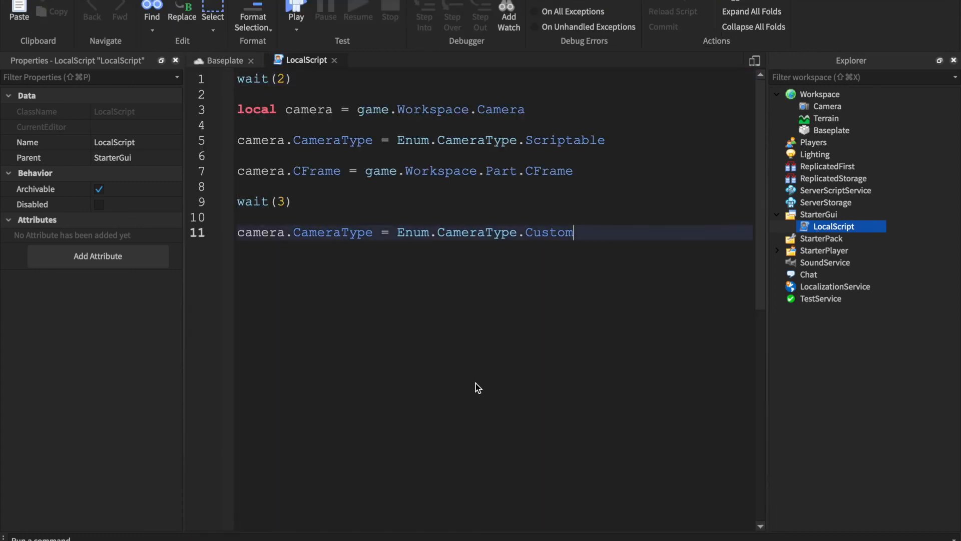
left_click(494, 220)
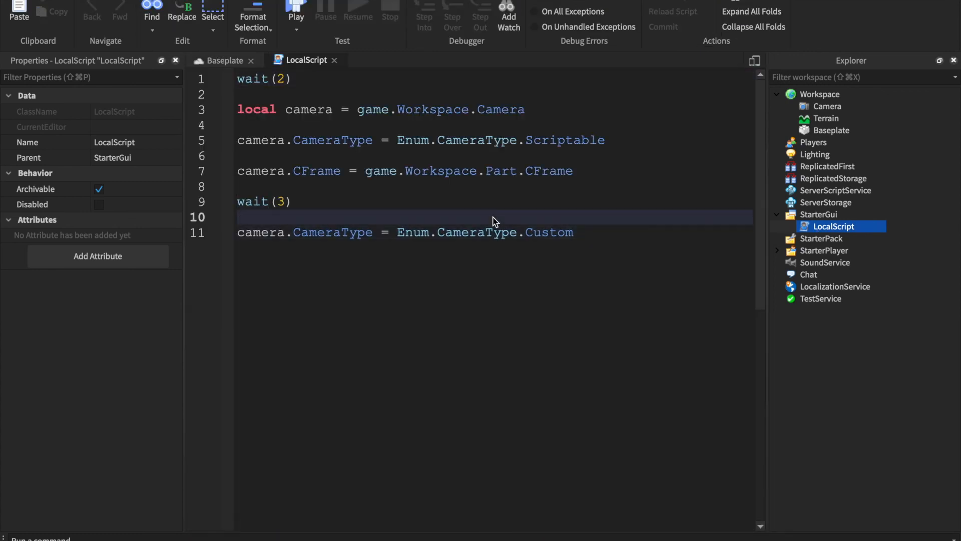
triple_click(492, 174)
left_click(551, 175)
left_click(592, 234)
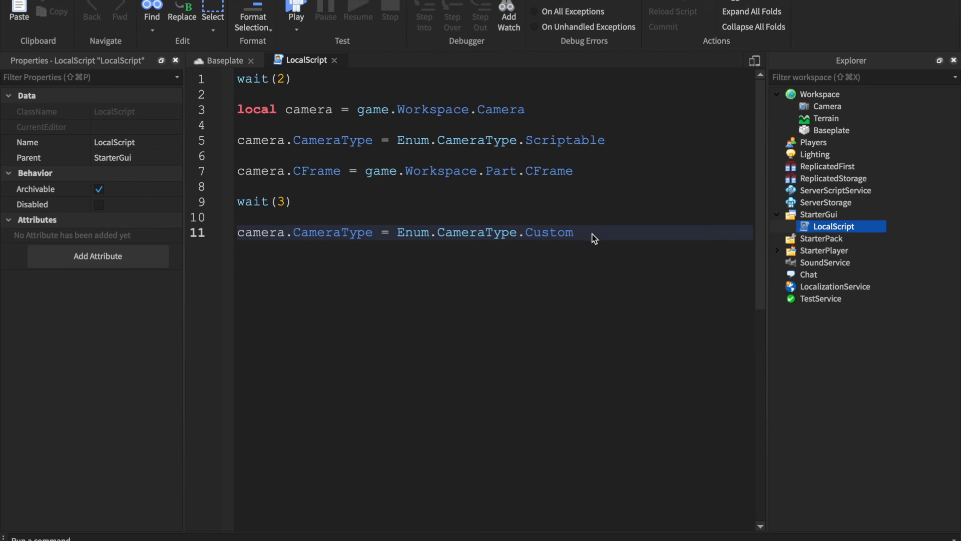
double_click(591, 233)
left_click(592, 228)
left_click(523, 139)
left_click(629, 201)
left_click(630, 250)
- Add two empty lines after the script's final statement and close the LocalScript editor
key("Return")
key("Return")
key("BackSpace")
key("BackSpace")
key("Return")
key("Return")
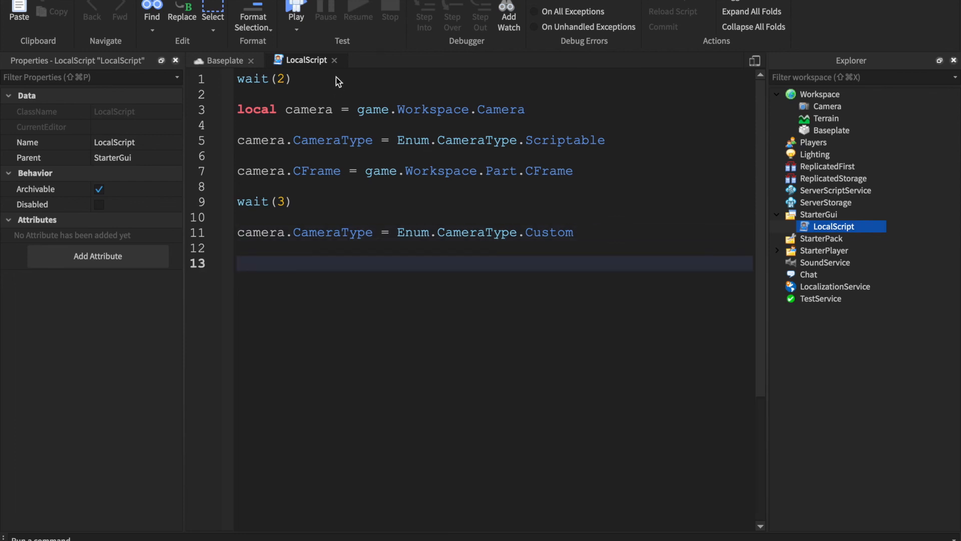
left_click(334, 60)
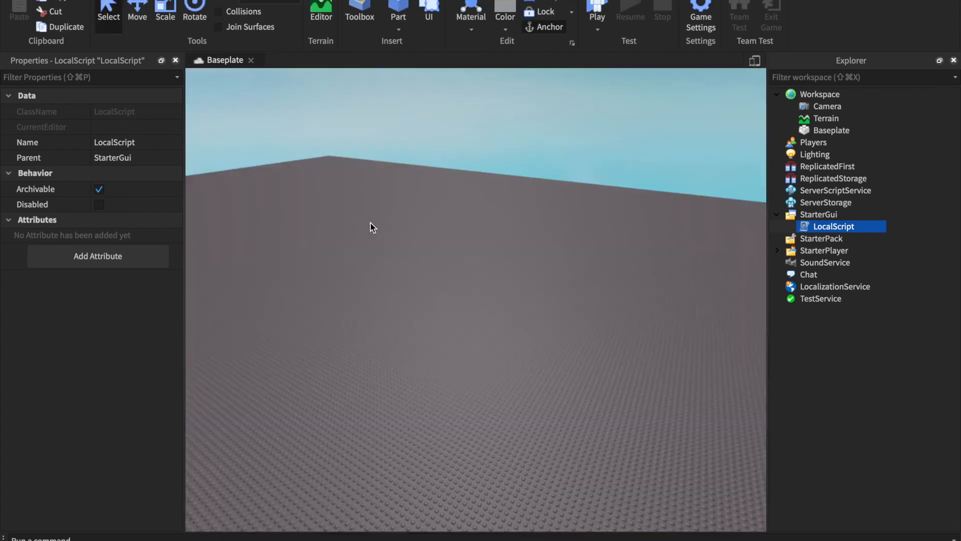
right_click_drag(371, 223, 365, 158)
key("s")
key("s")
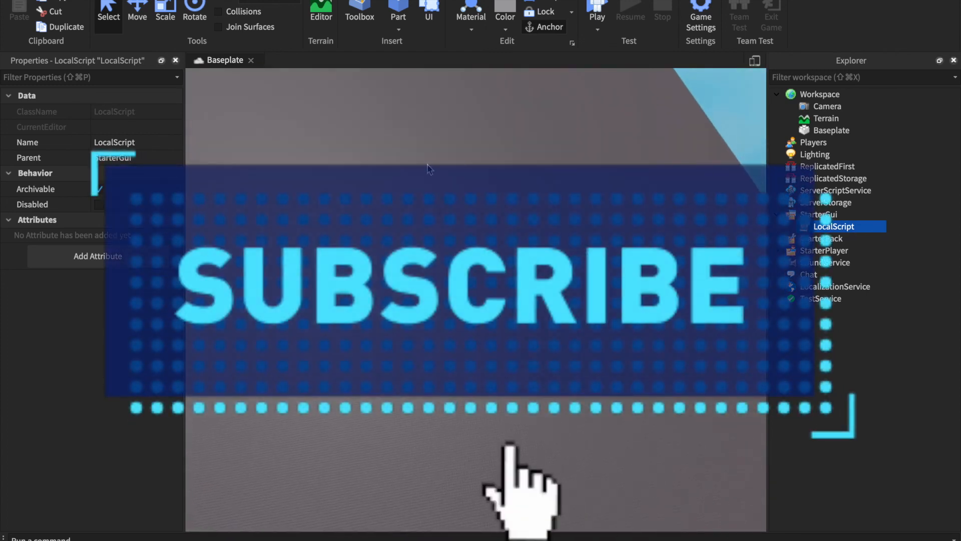
key("s")
right_click_drag(431, 167, 359, 184)
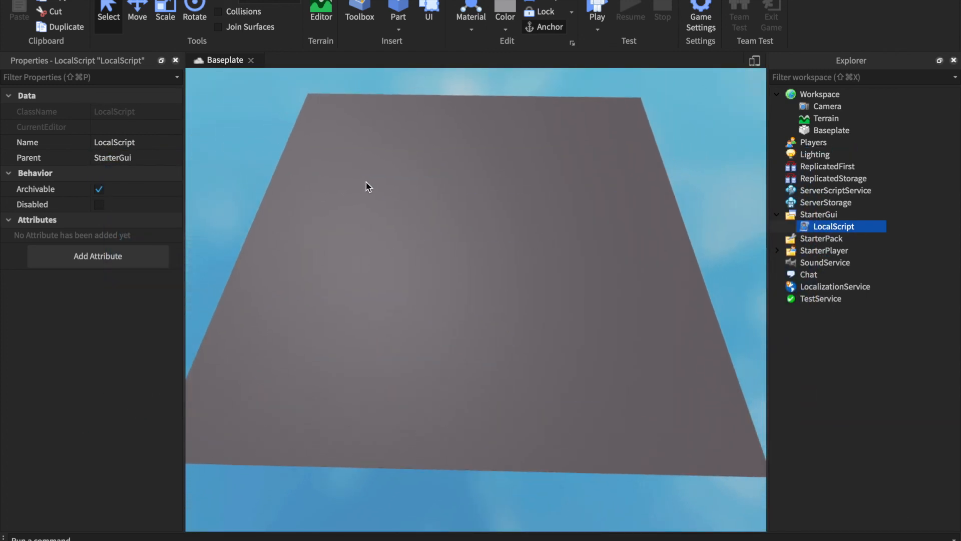
key("s")
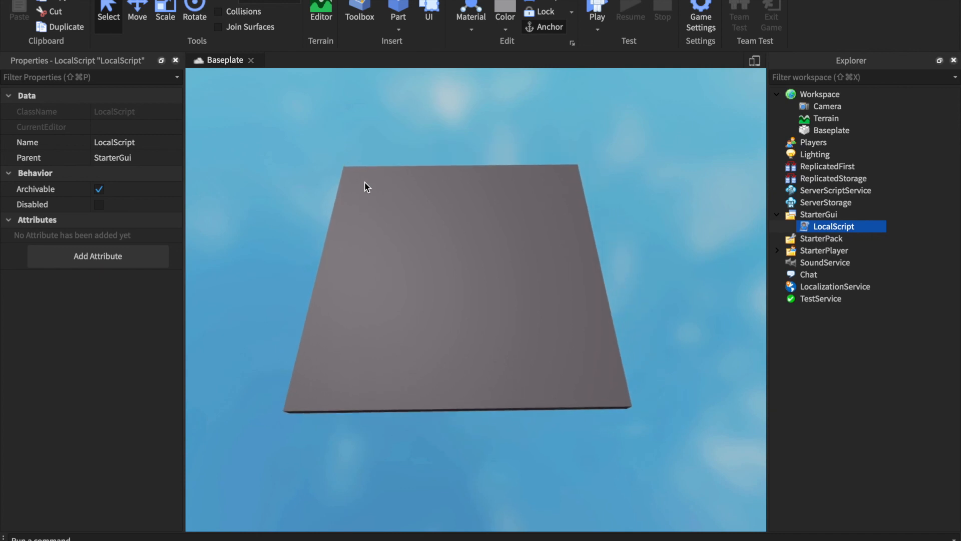
scroll(364, 182, "down", 1)
scroll(365, 182, "up", 1)
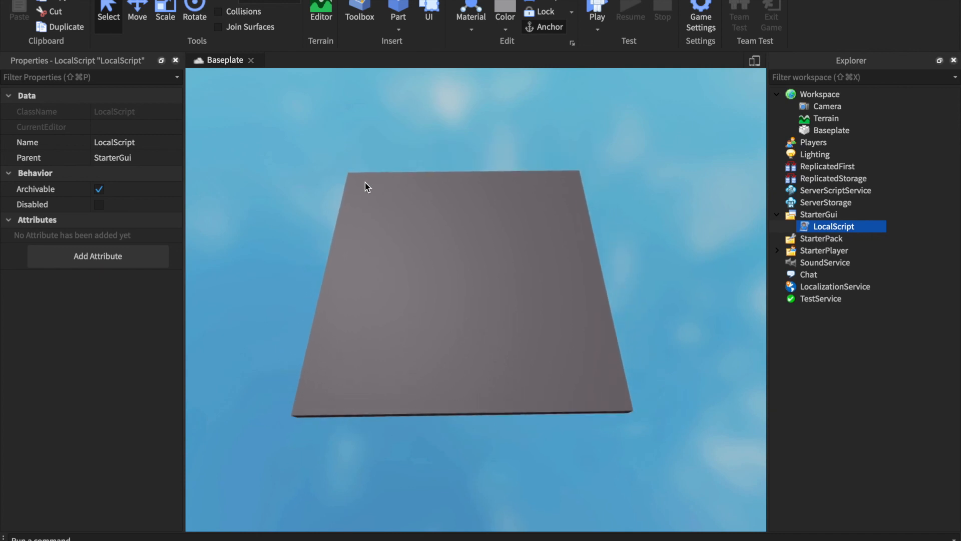